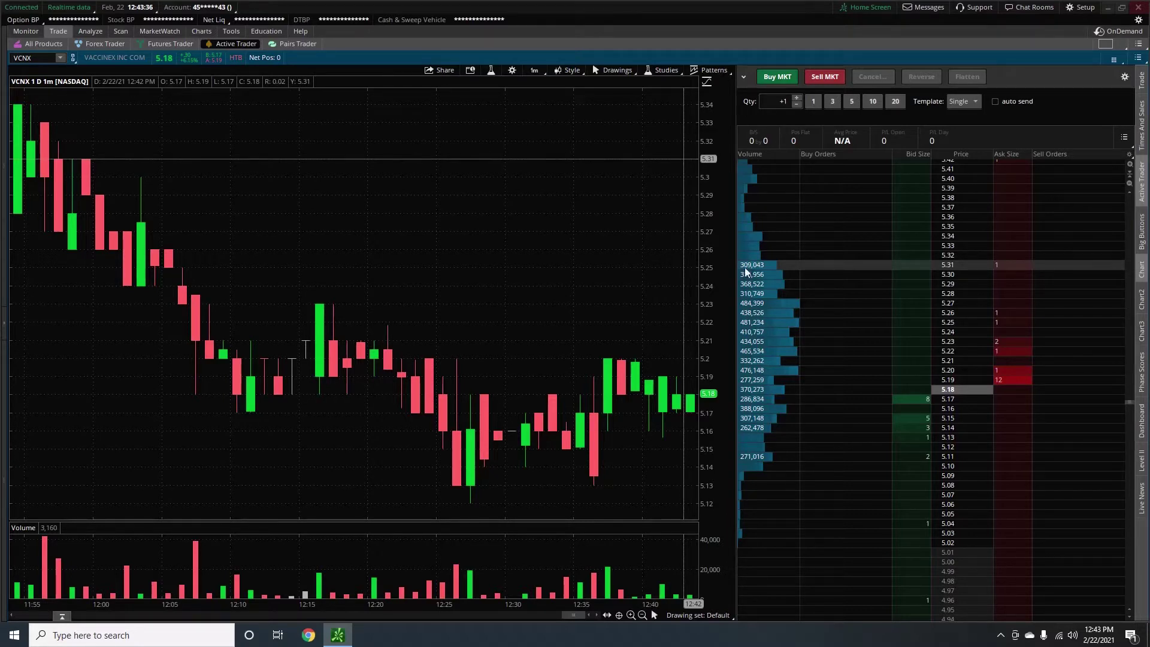
Look over the account activity and active trading views, and open the Stock Hacker scanner.
click(30, 30)
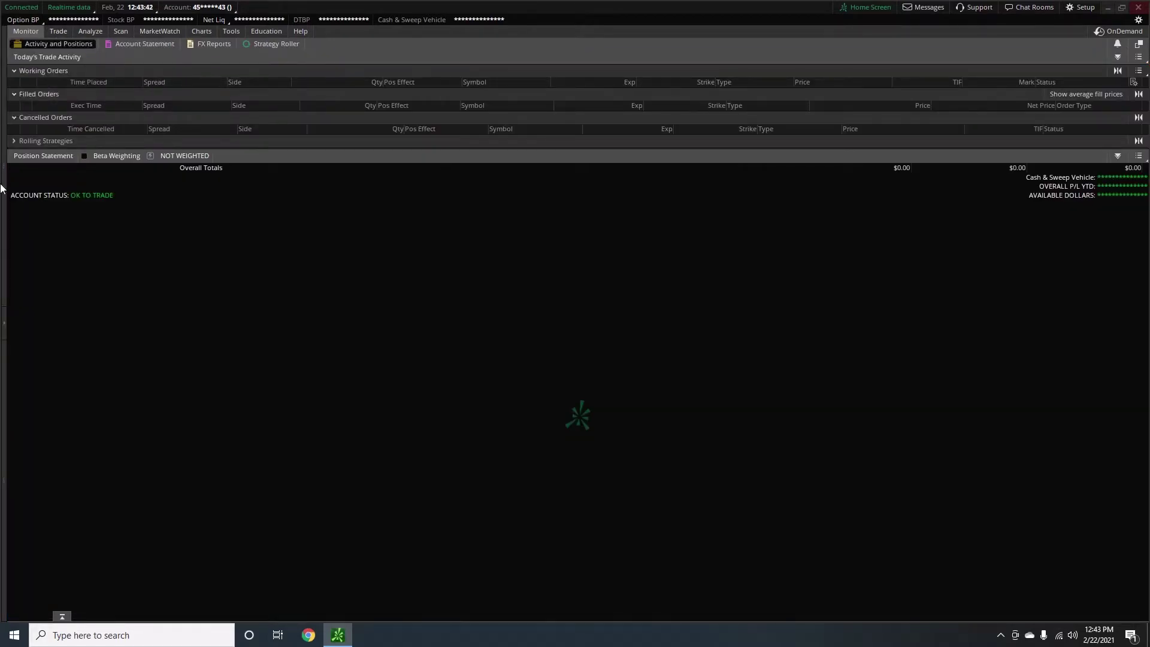
click(59, 30)
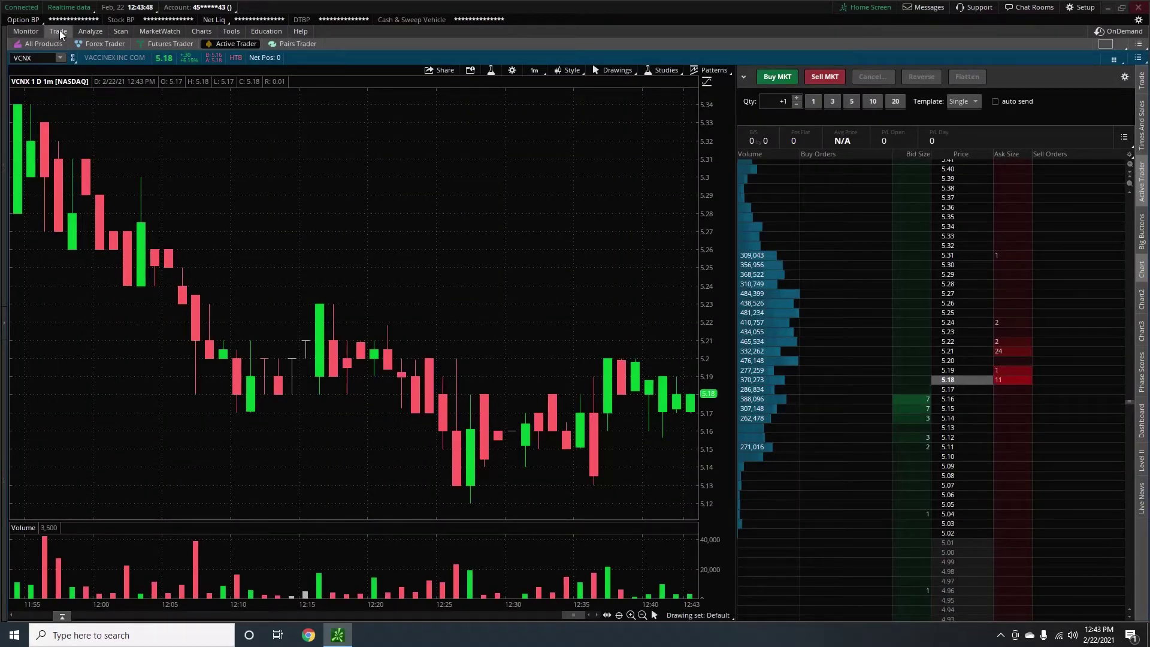
mouse_move(125, 33)
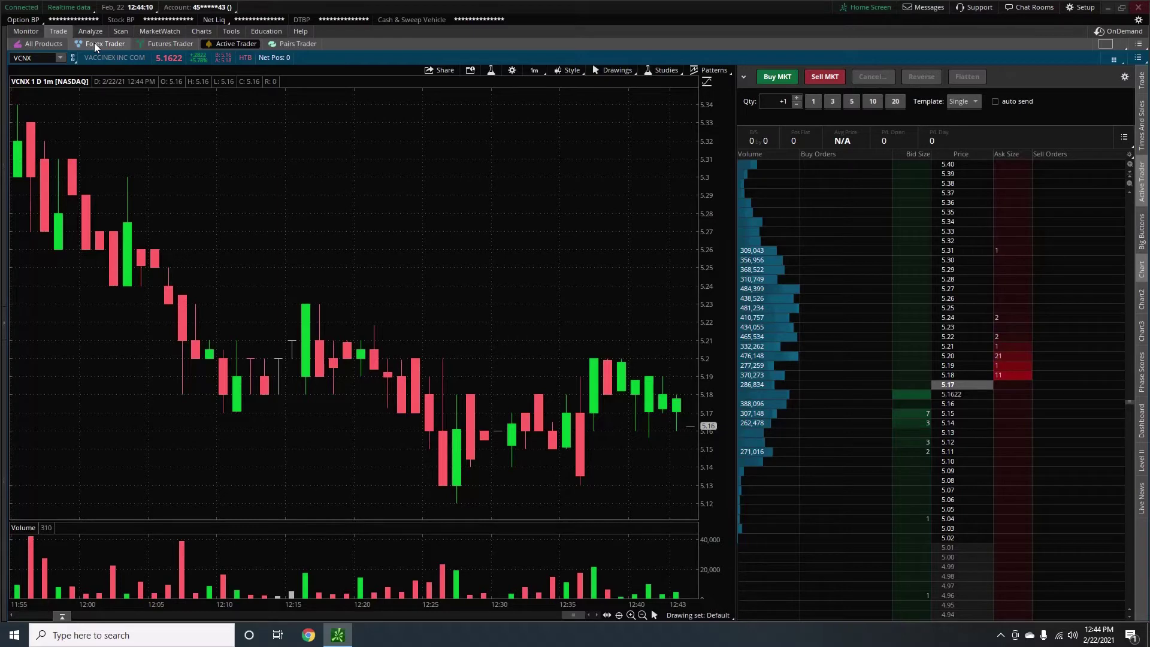
click(128, 31)
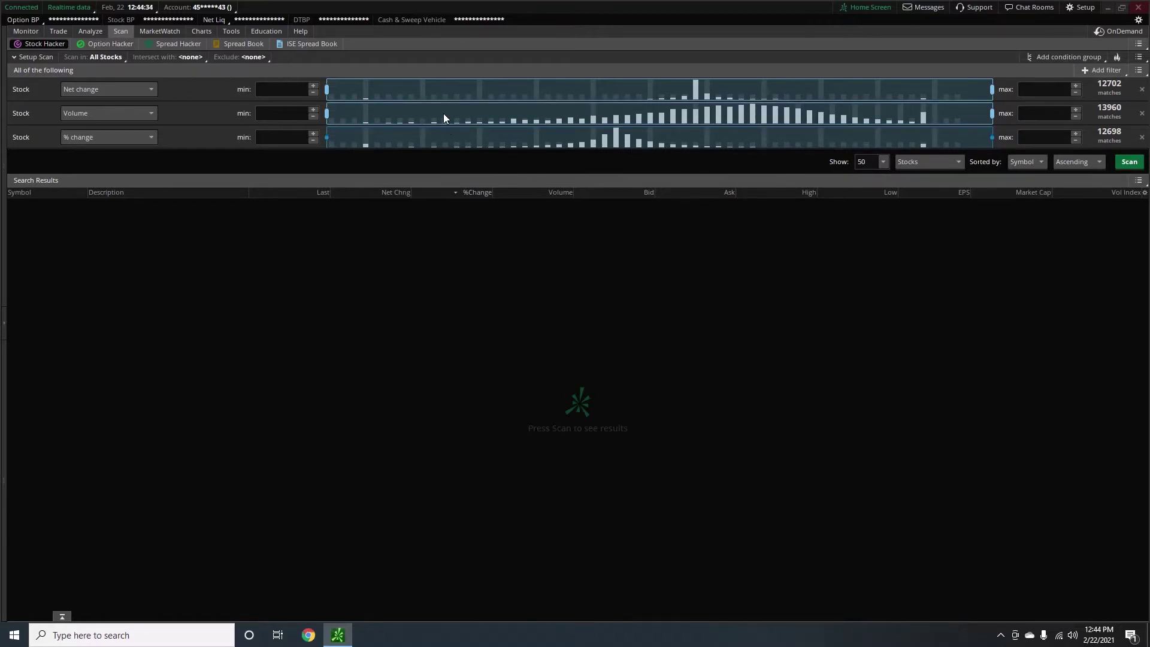
key(XF86AudioLowerVolume)
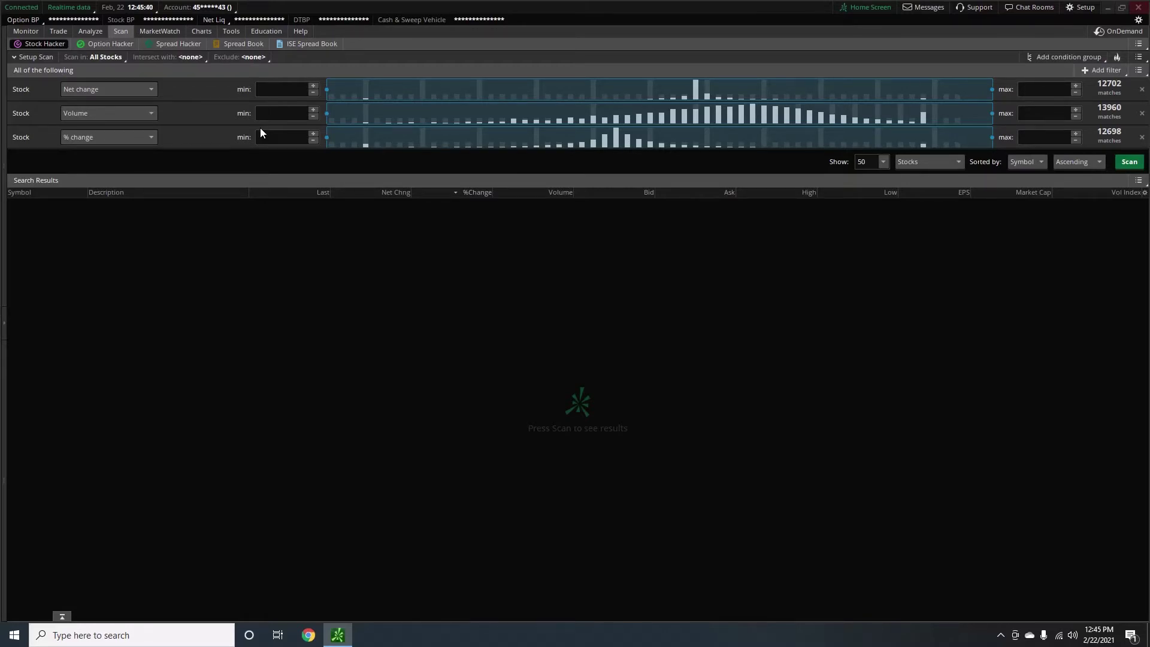
Change the first scan filter from Net change to Ask.
click(108, 93)
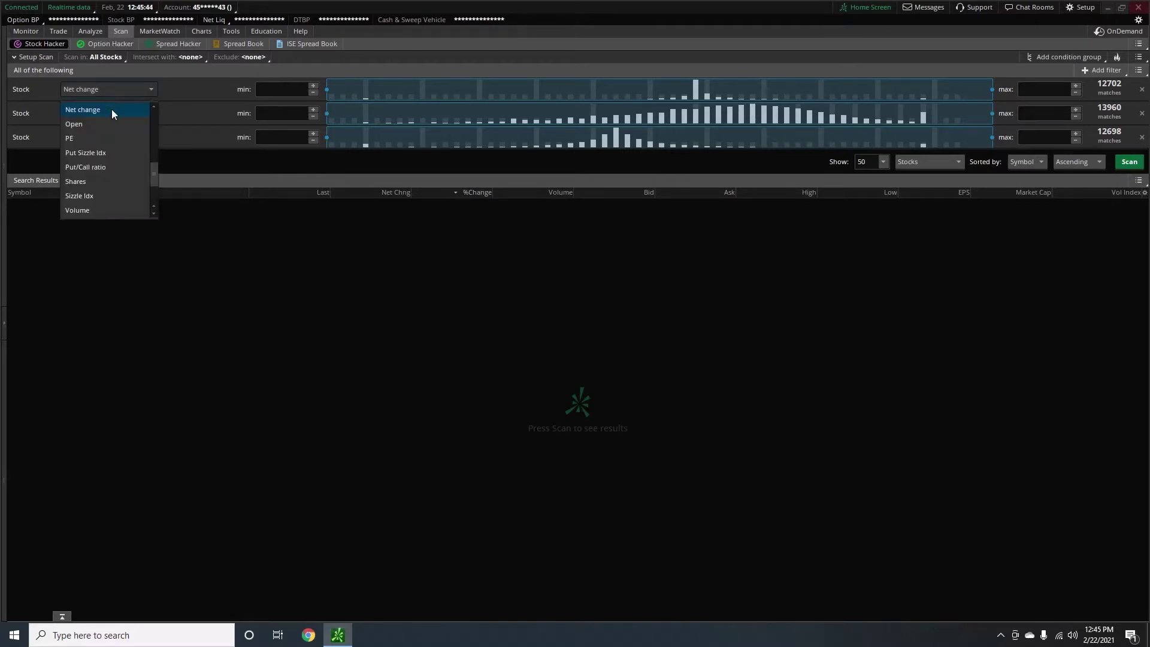
scroll(110, 113, down, 5)
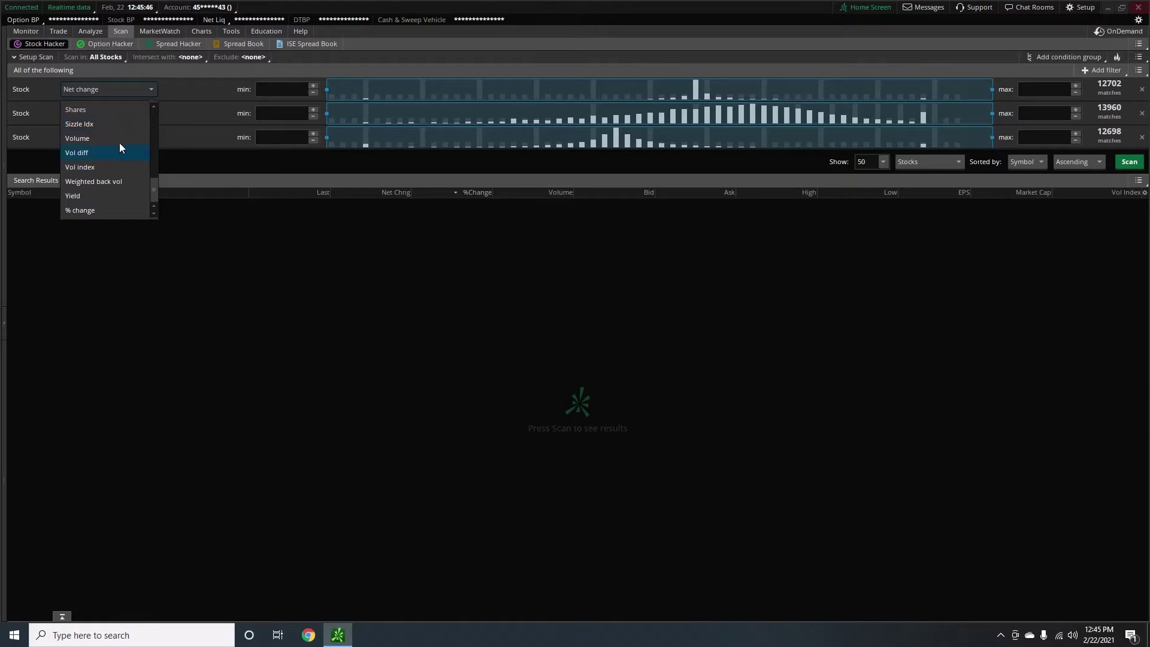
scroll(120, 180, up, 10)
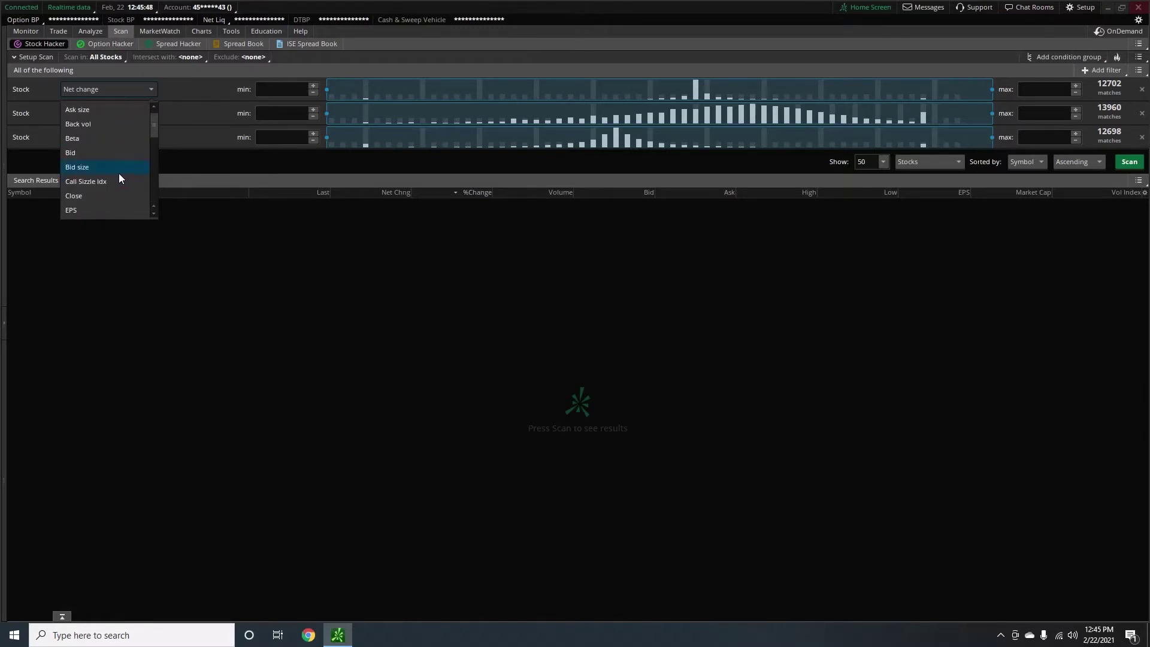
scroll(120, 177, up, 1)
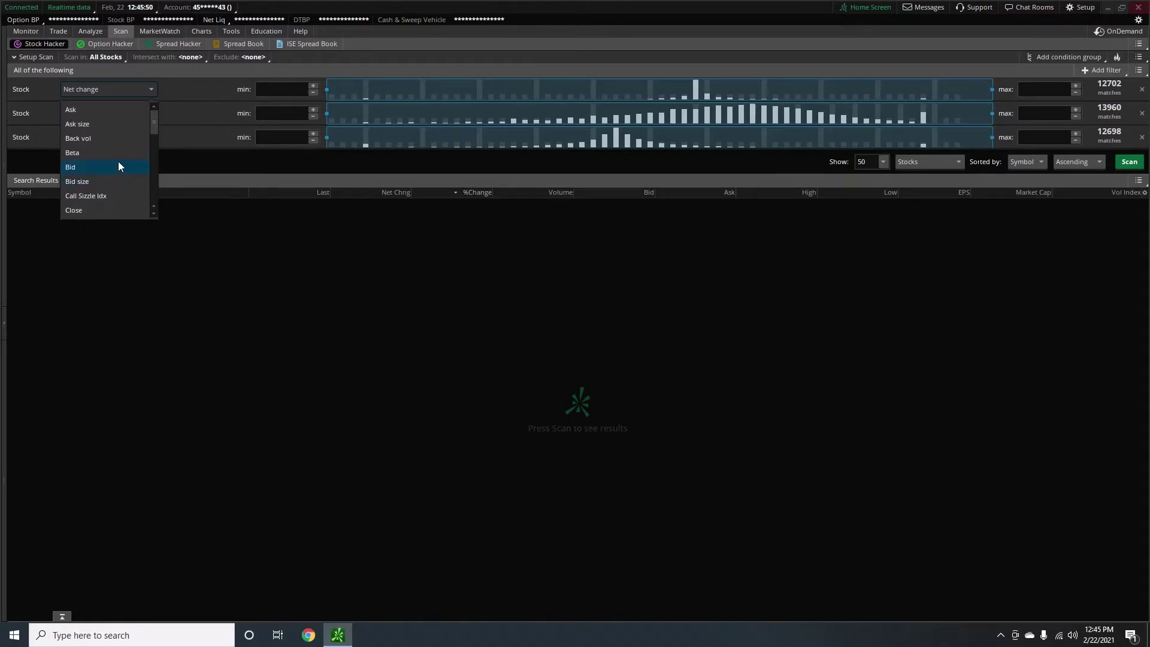
click(110, 110)
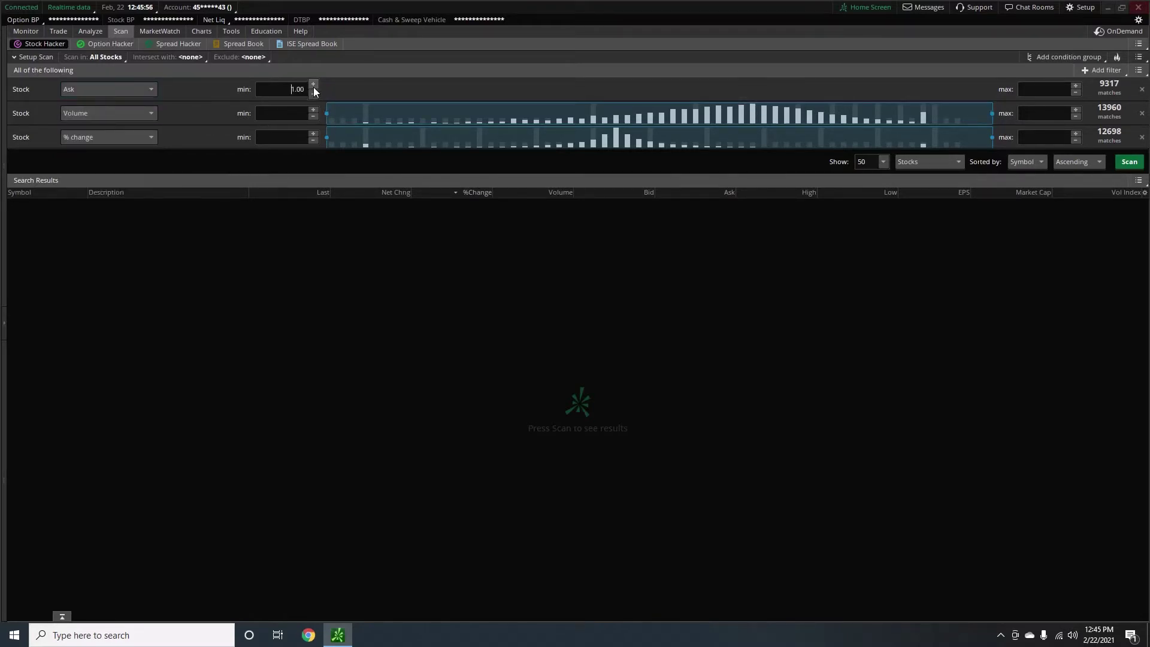
Set the Ask filter's range to a minimum of 2 and a maximum of 50, and run the scan.
click(1055, 89)
double_click(1040, 90)
text(50)
click(275, 91)
click(1130, 164)
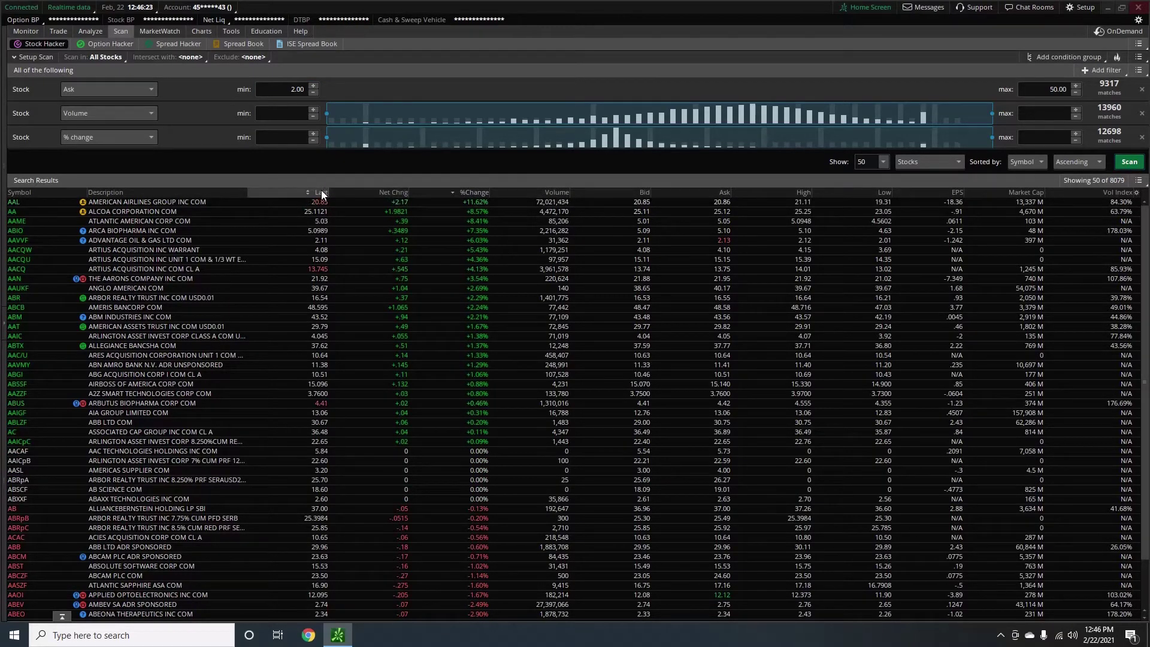
Change the first scan filter to Last and set its minimum to 2.
click(135, 87)
scroll(114, 154, down, 5)
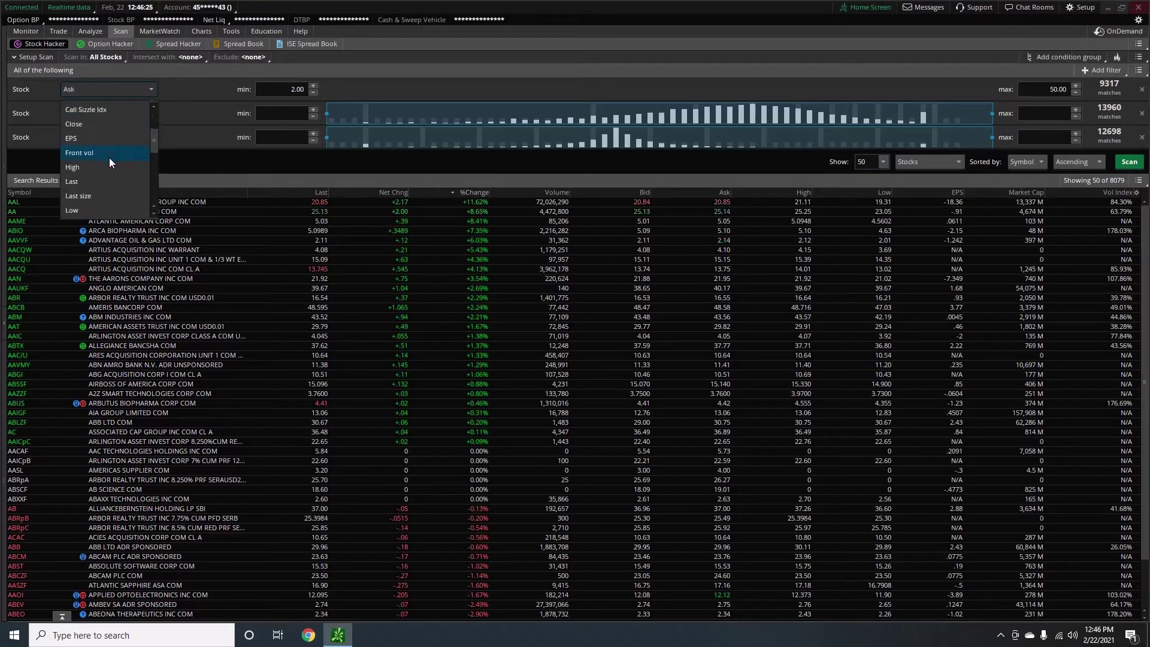
click(82, 140)
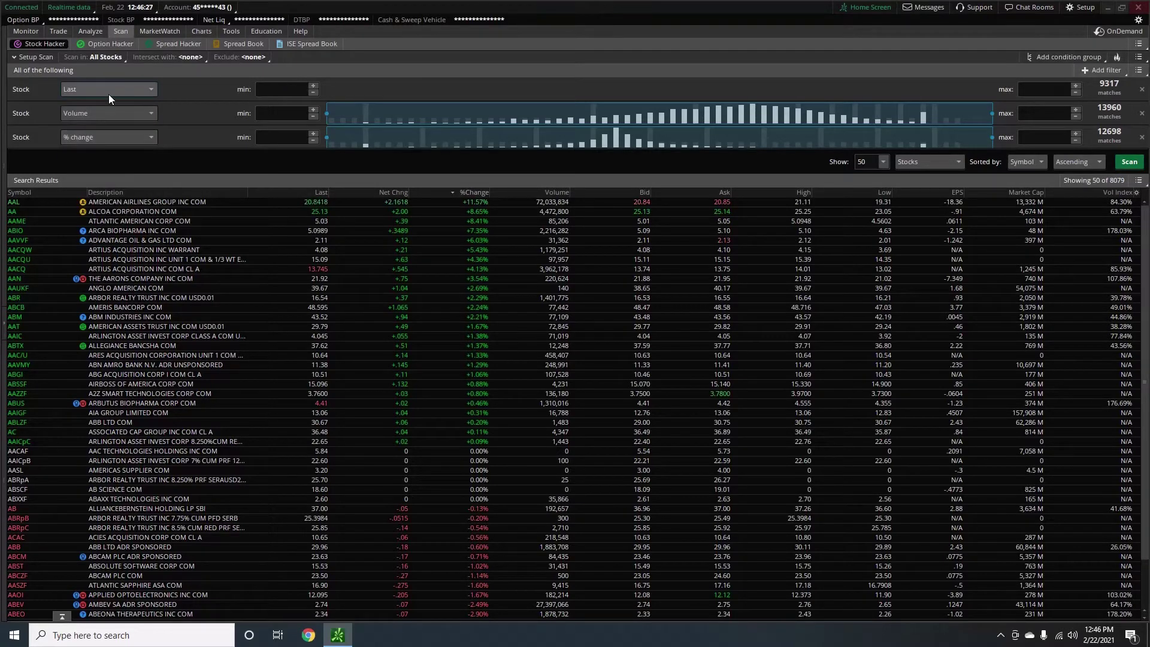
click(301, 88)
text(2)
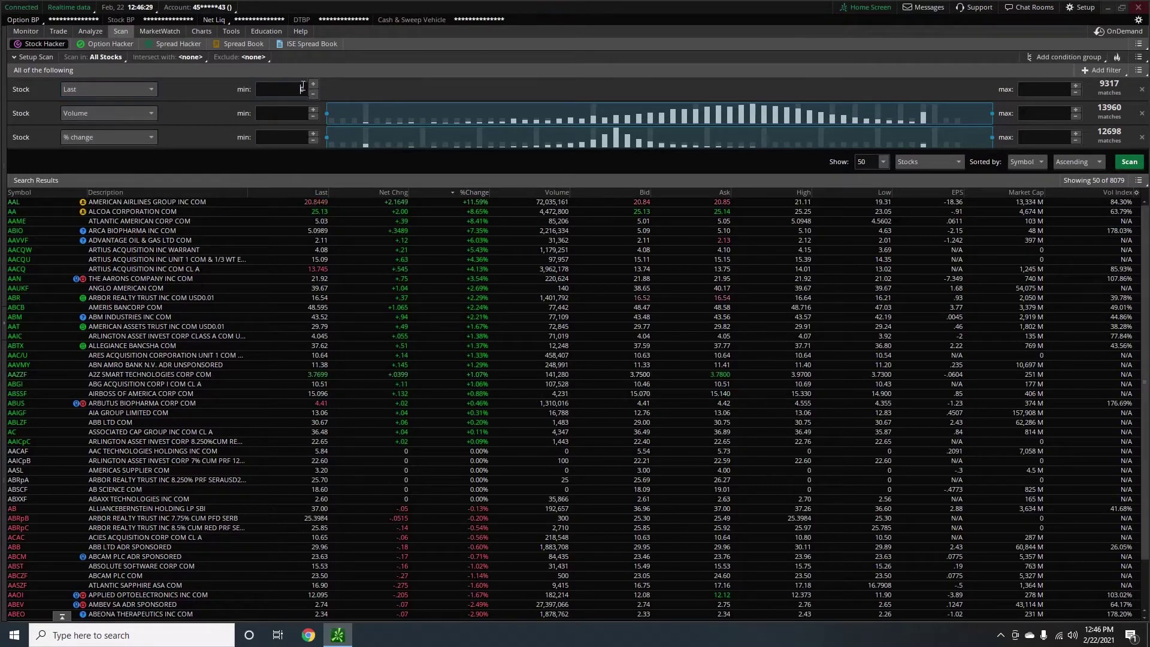
Set the Last filter's maximum to 50 and run the scan.
click(1056, 89)
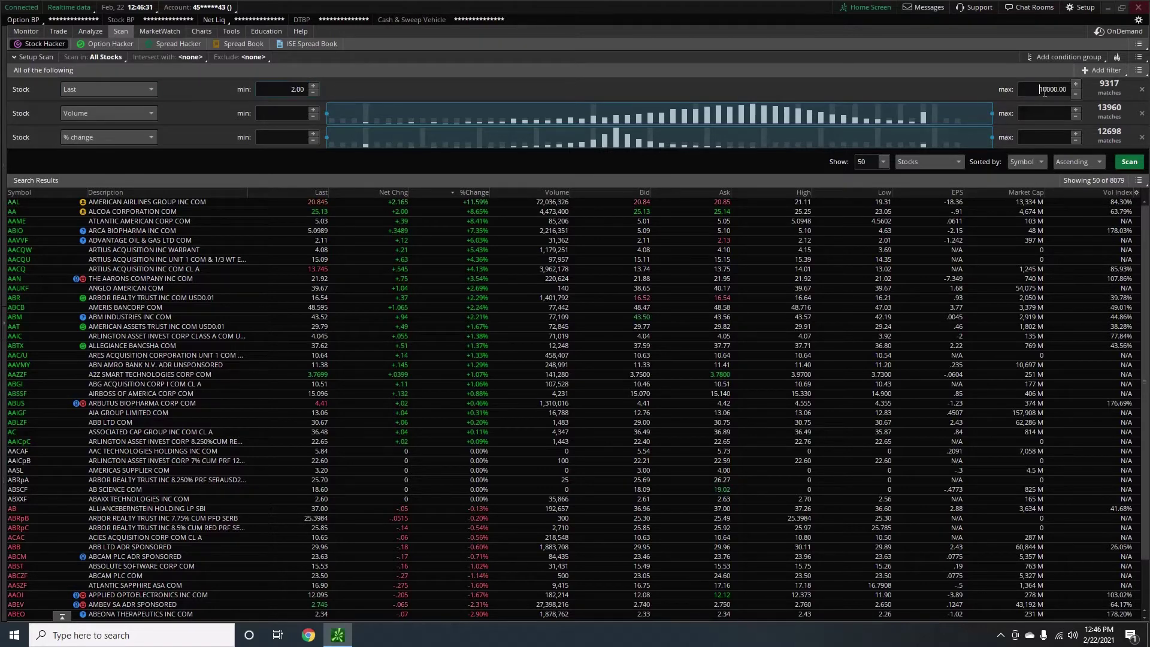
key(Delete)
key(Delete)
key(Delete)
key(Delete)
key(Delete)
key(Delete)
key(Delete)
key(Delete)
text(50)
click(1141, 163)
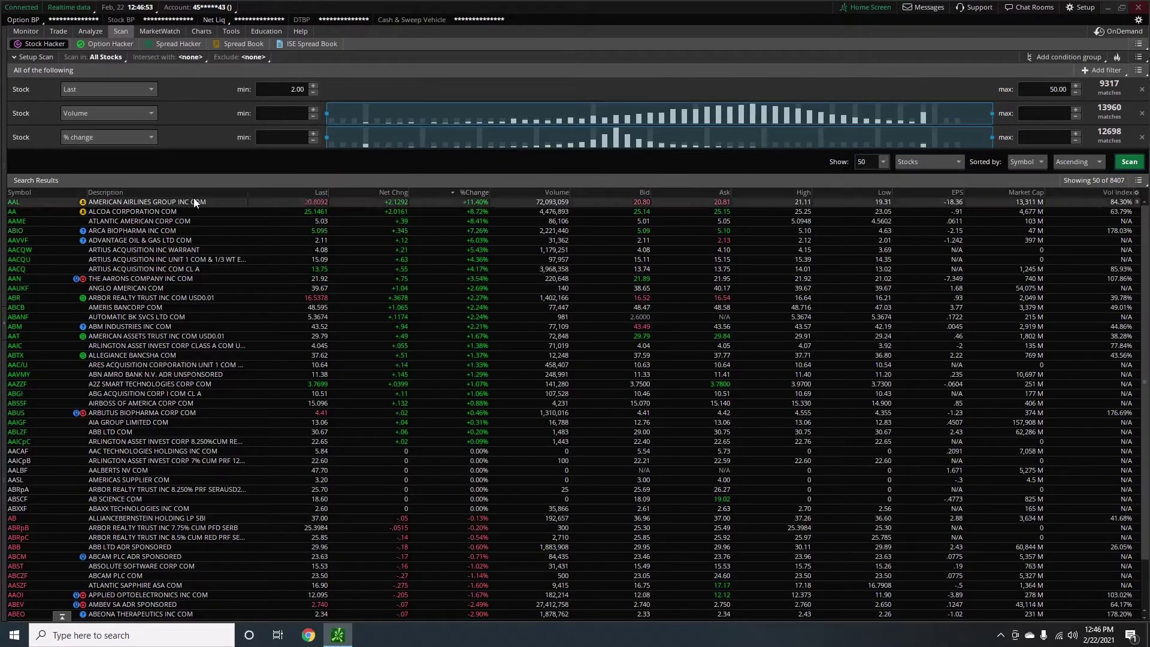
Sort the scan results by last price from highest to lowest and look through the list.
click(316, 192)
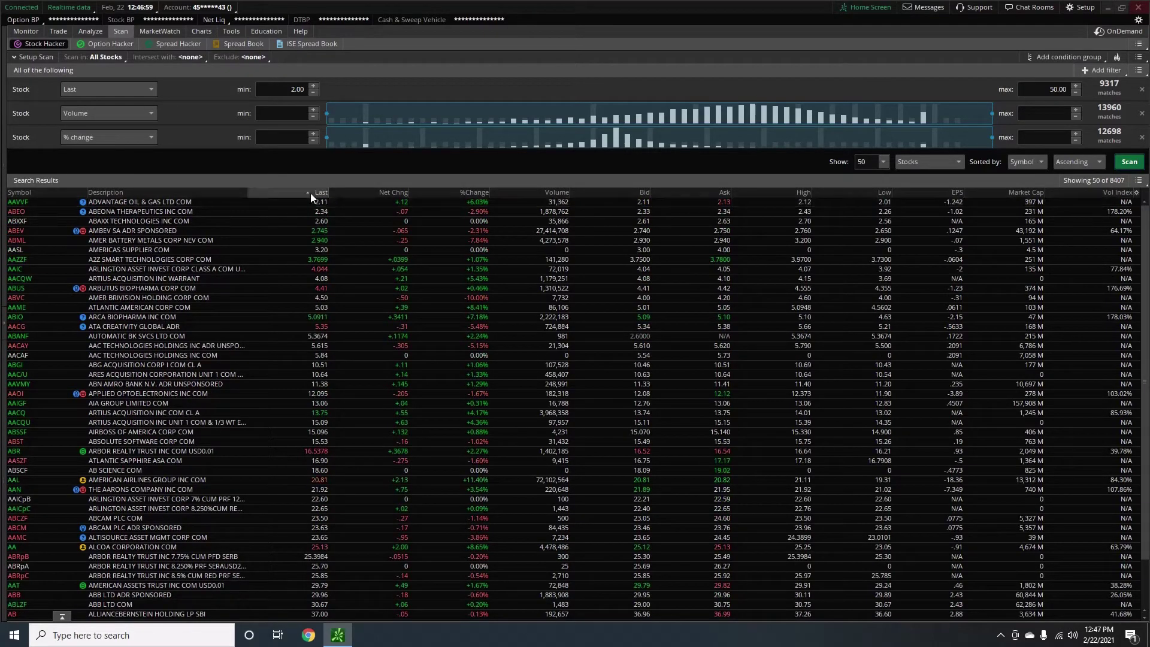
click(306, 190)
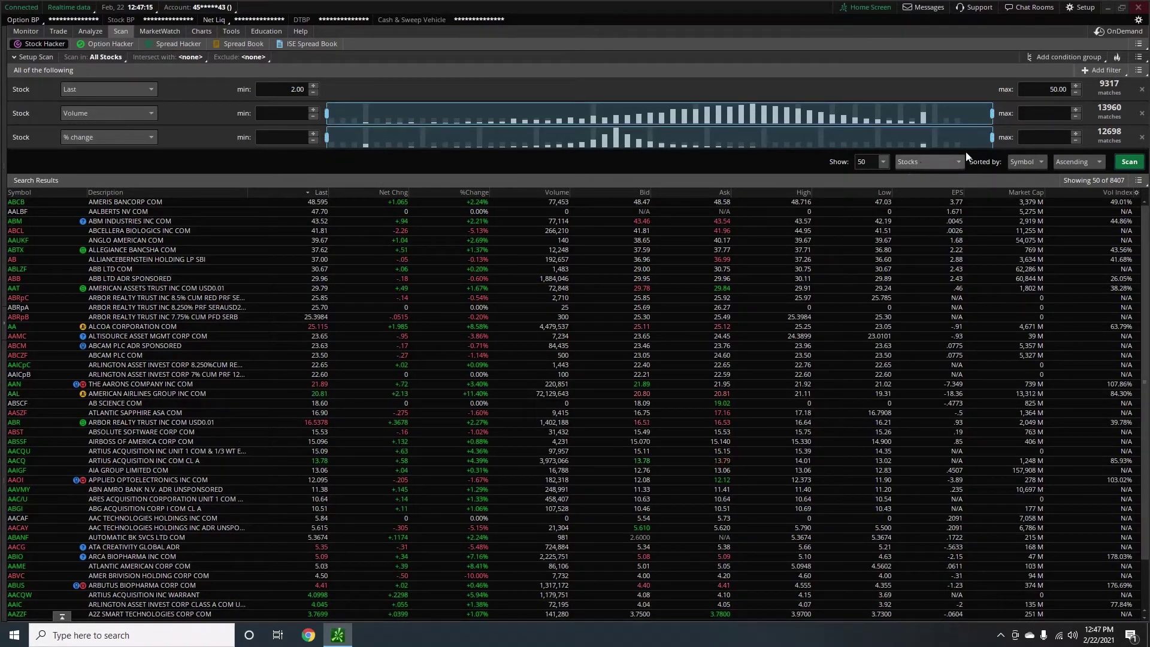
scroll(695, 327, down, 2)
scroll(694, 327, up, 2)
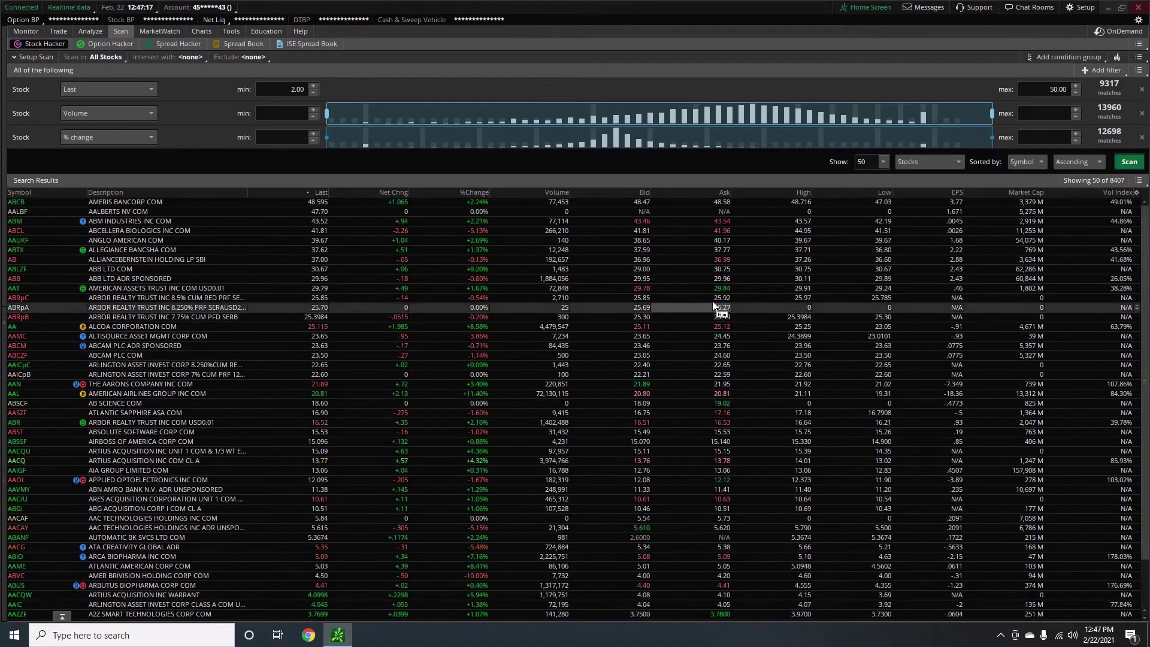
Raise the number of results to show to 2000 and dismiss the large-request prompt.
click(883, 162)
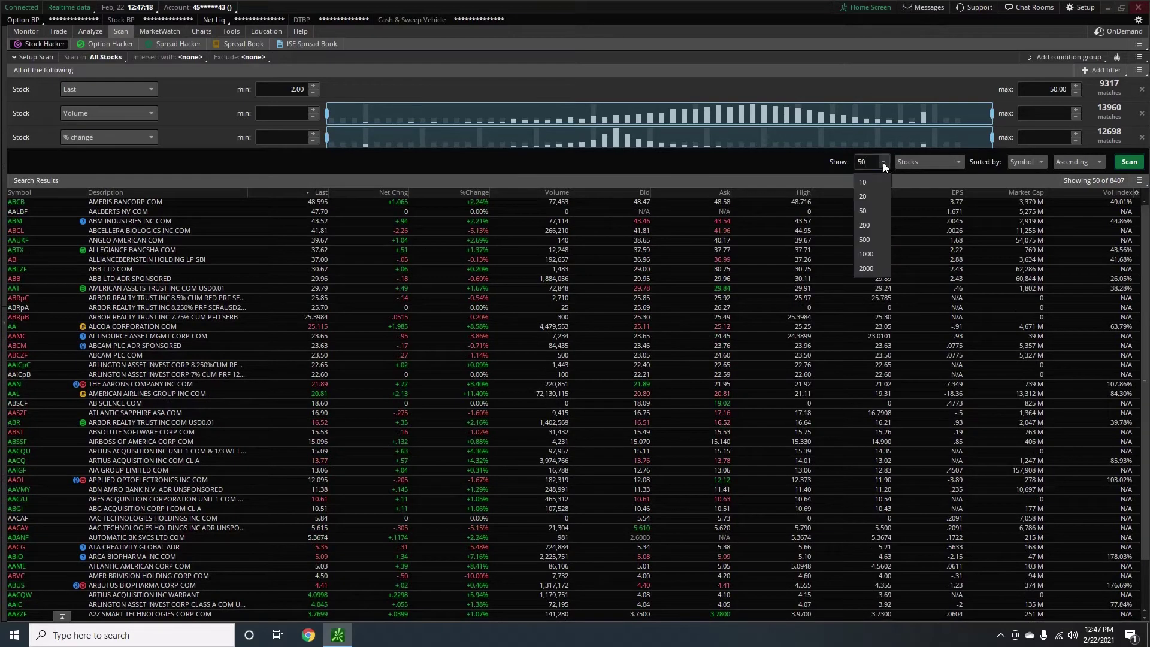
click(872, 270)
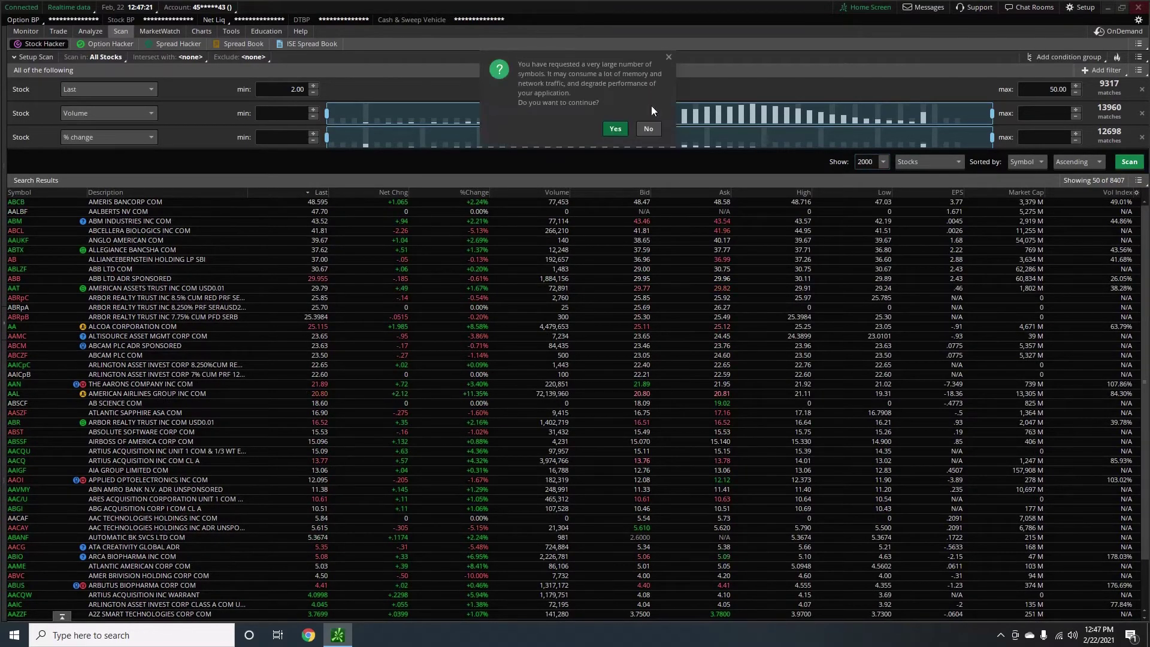
click(667, 56)
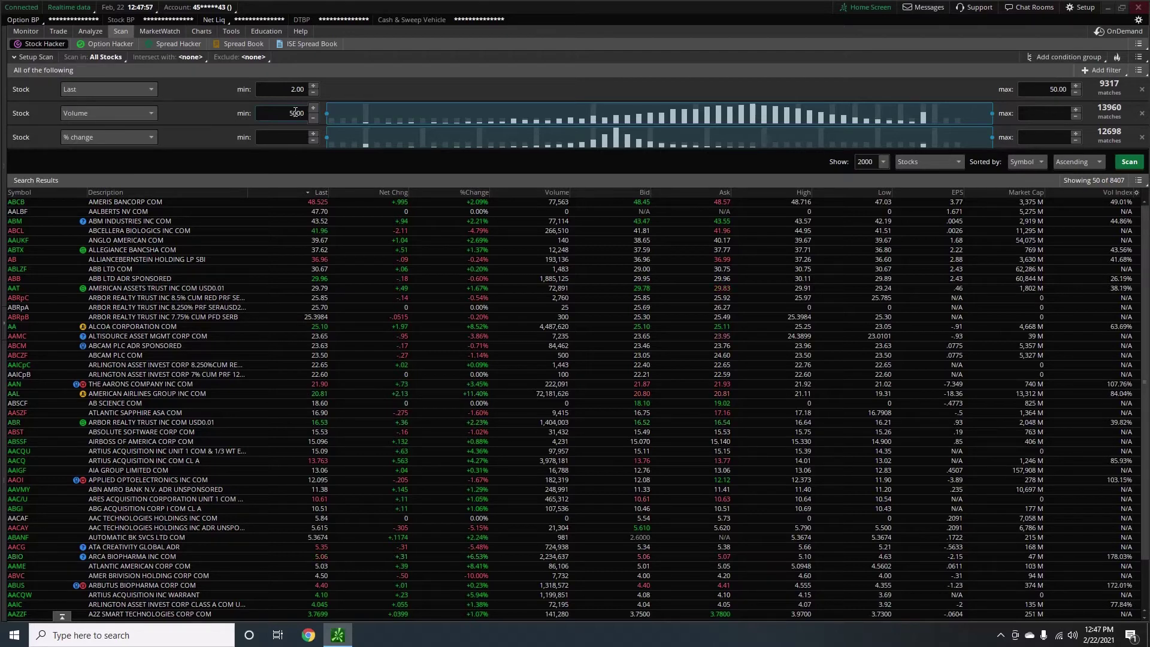
Set the Volume filter's minimum to 5,000,000 and the % change filter's minimum to 10.
key(XF86AudioRaiseVolume)
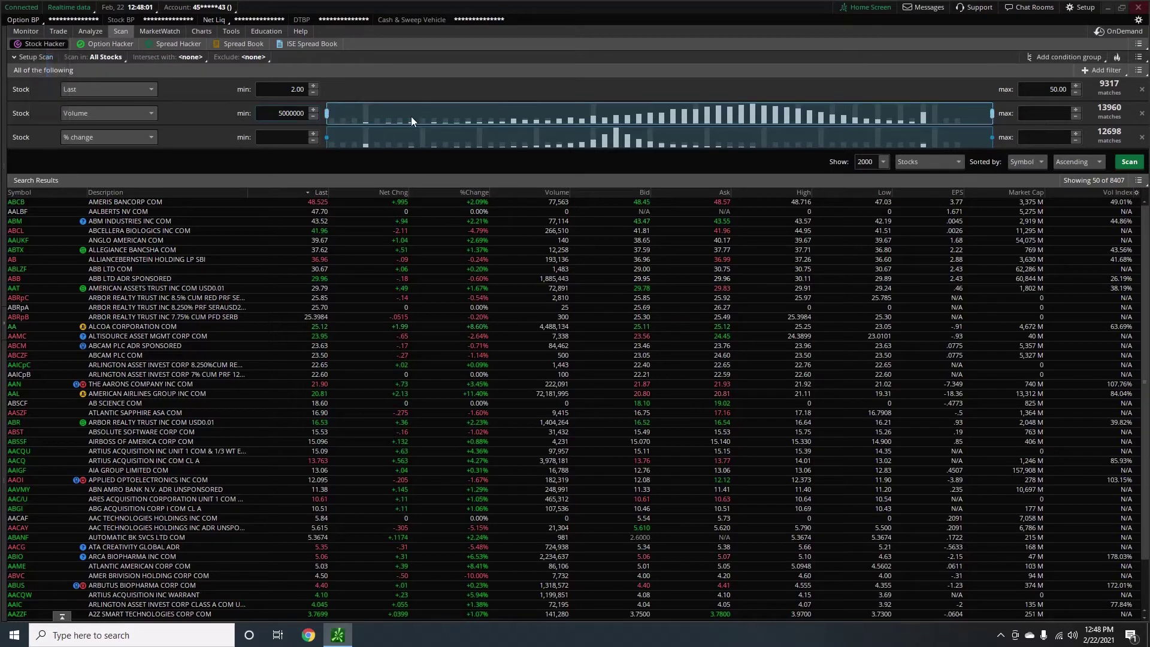
key(XF86AudioLowerVolume)
click(302, 137)
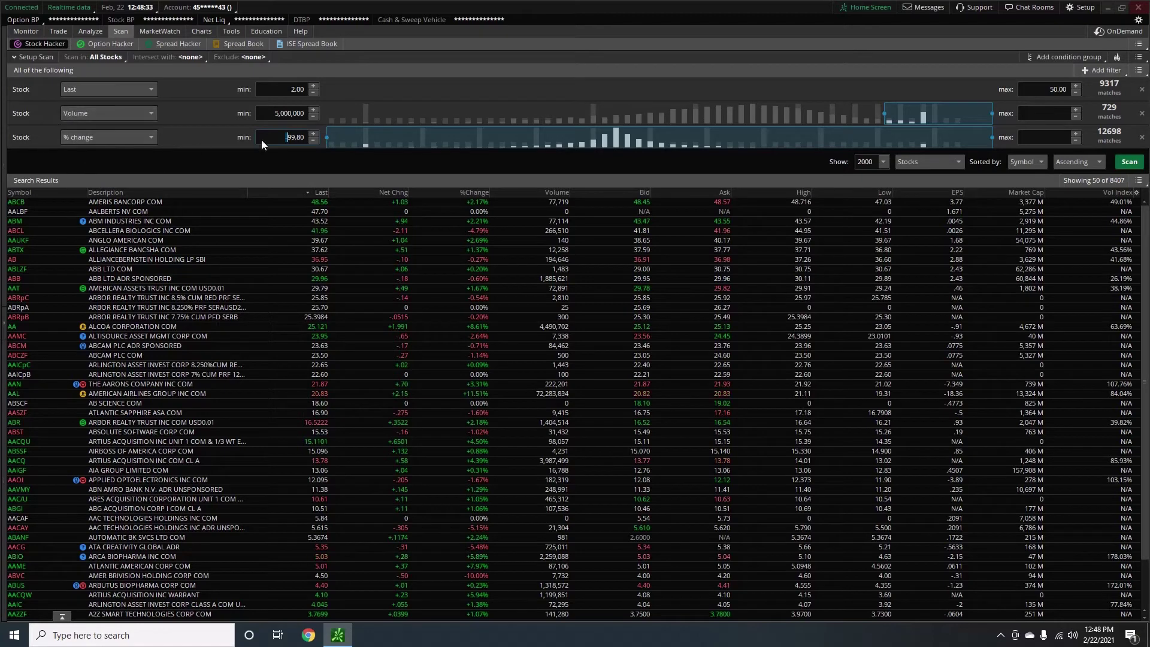
drag(273, 140, 315, 137)
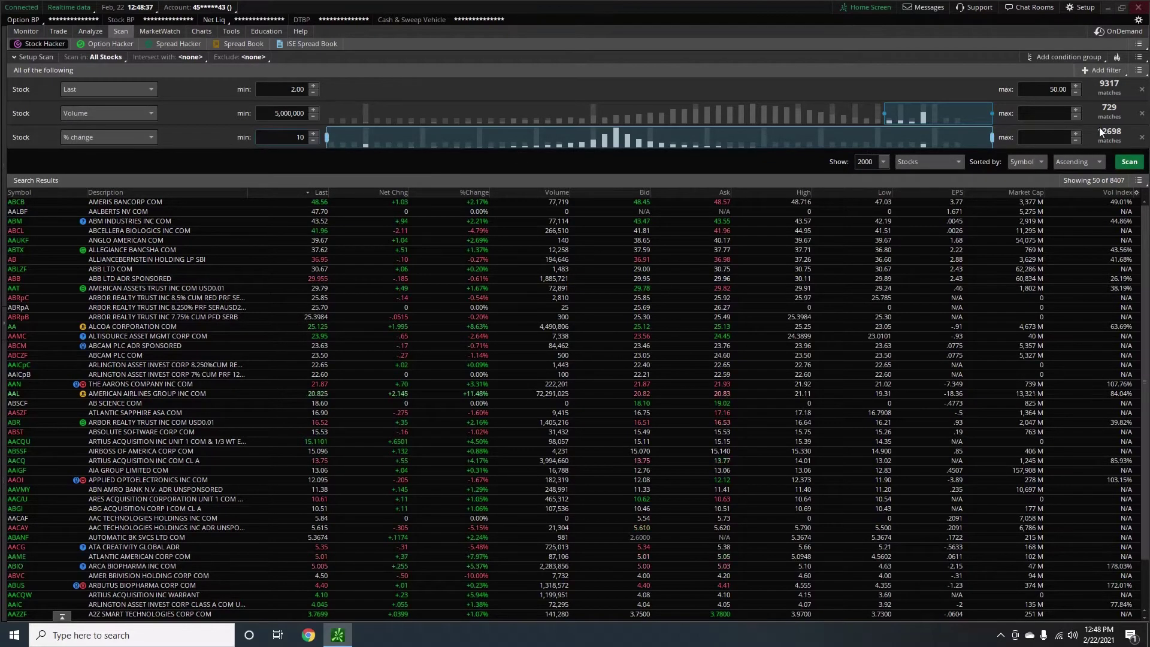
key(Return)
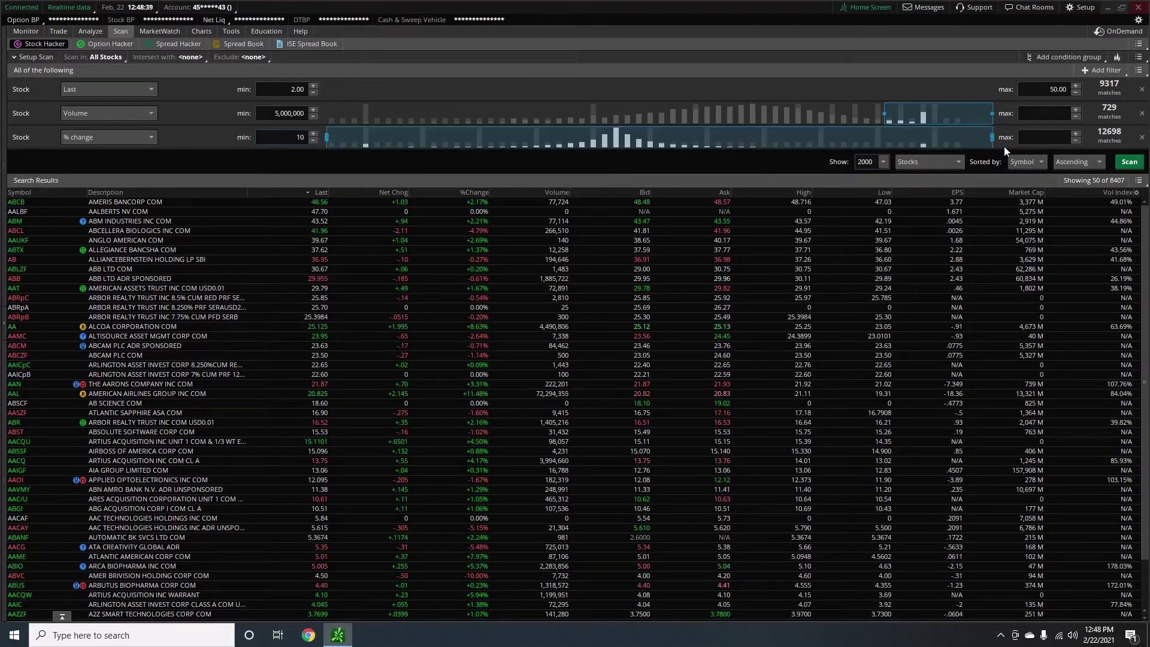
Decline the oversized scan request, reduce the number of results to show to 50, and run the scan.
click(1129, 163)
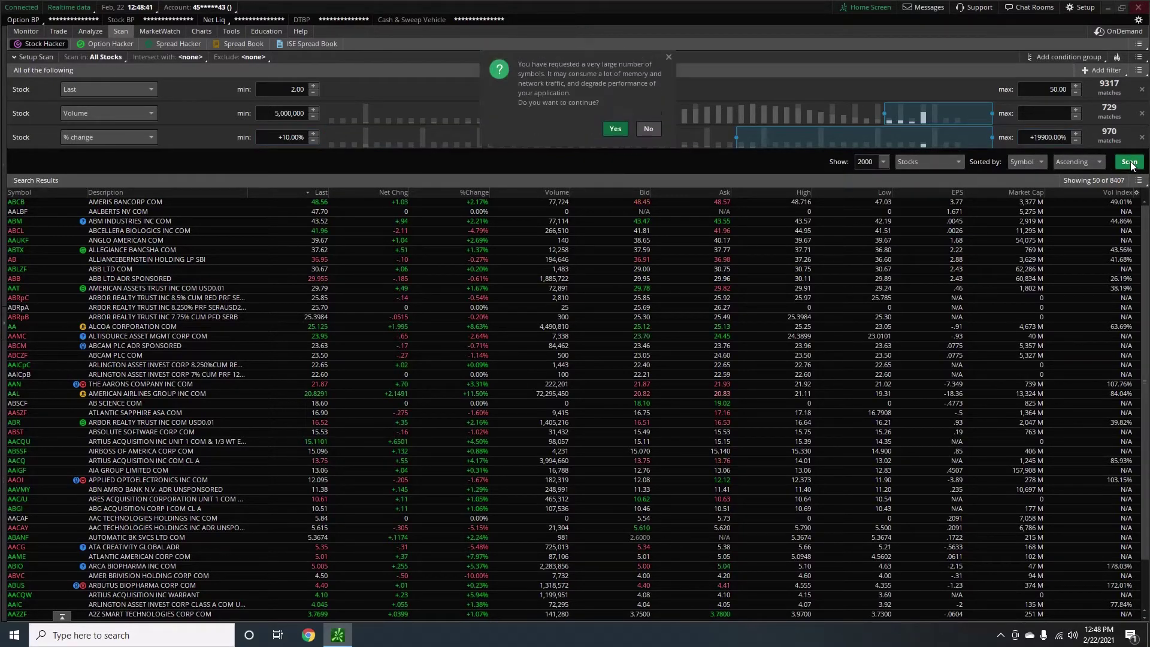
click(641, 128)
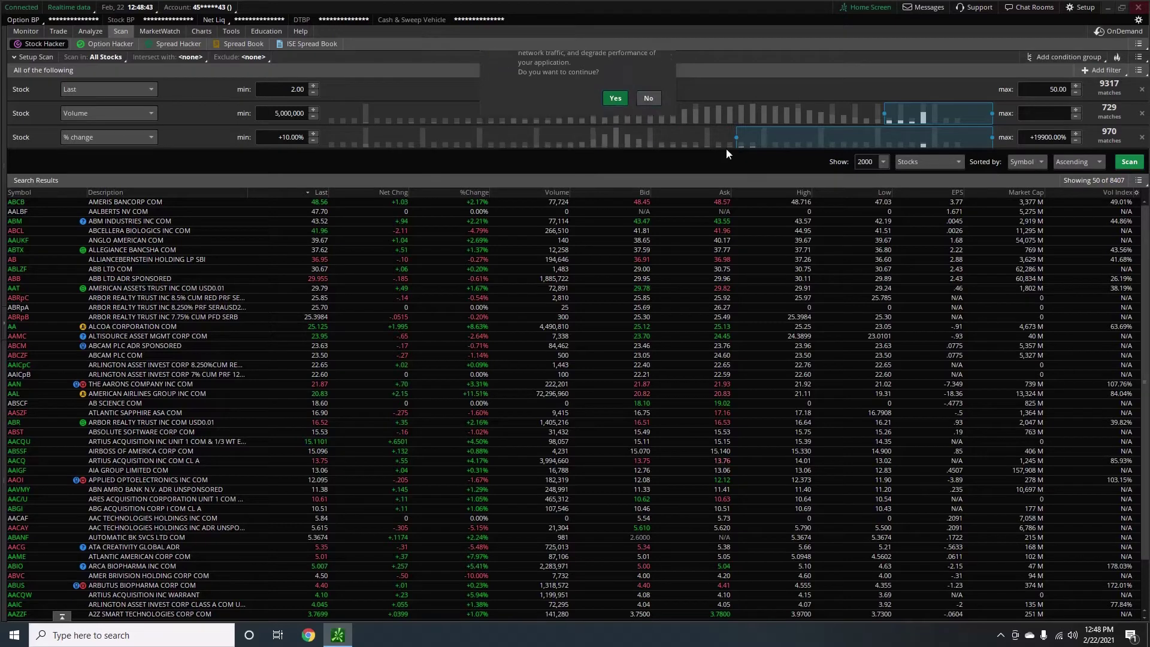
click(888, 165)
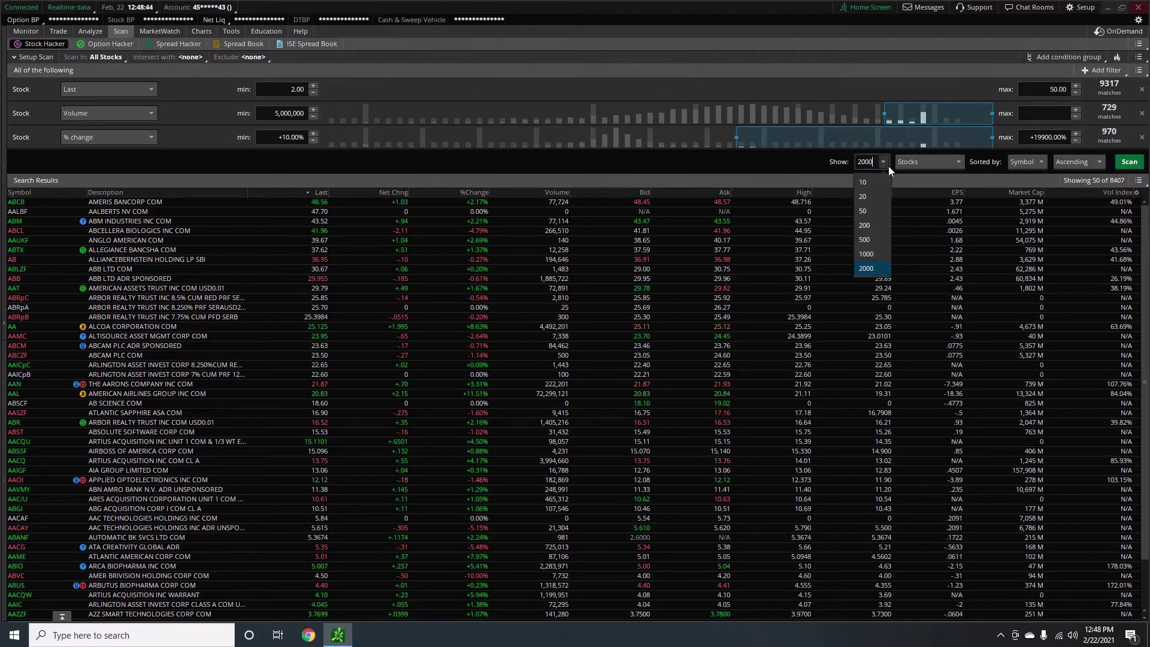
click(868, 209)
click(1130, 163)
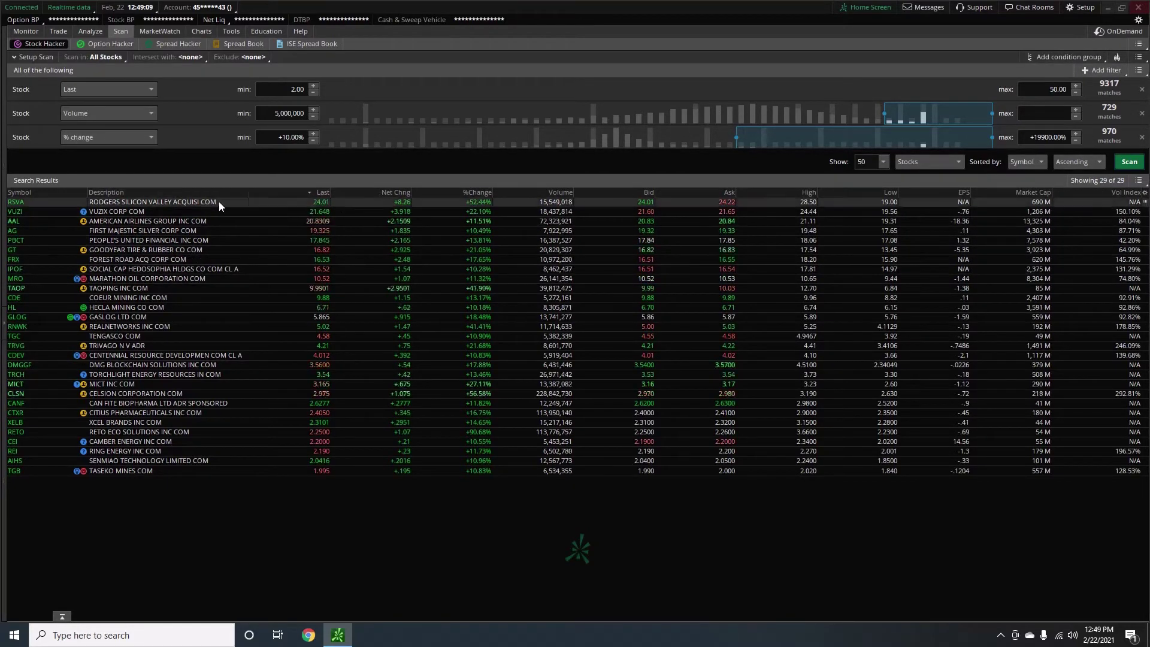
Sort the scan results by volume from highest to lowest.
drag(486, 193, 531, 183)
click(539, 192)
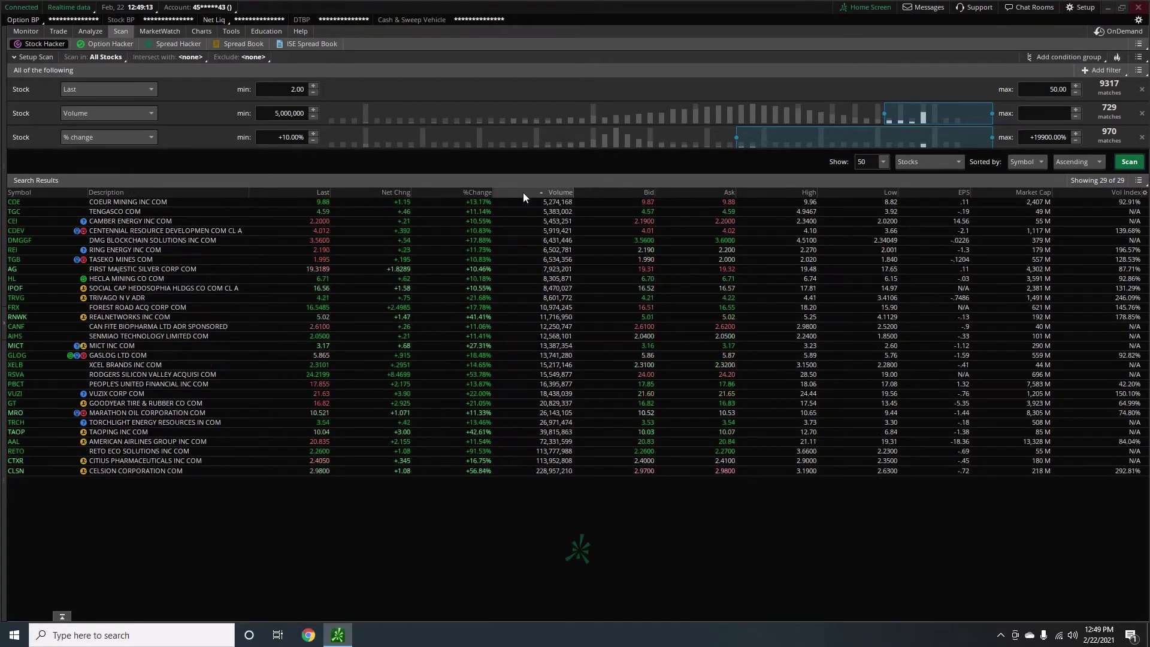
click(529, 193)
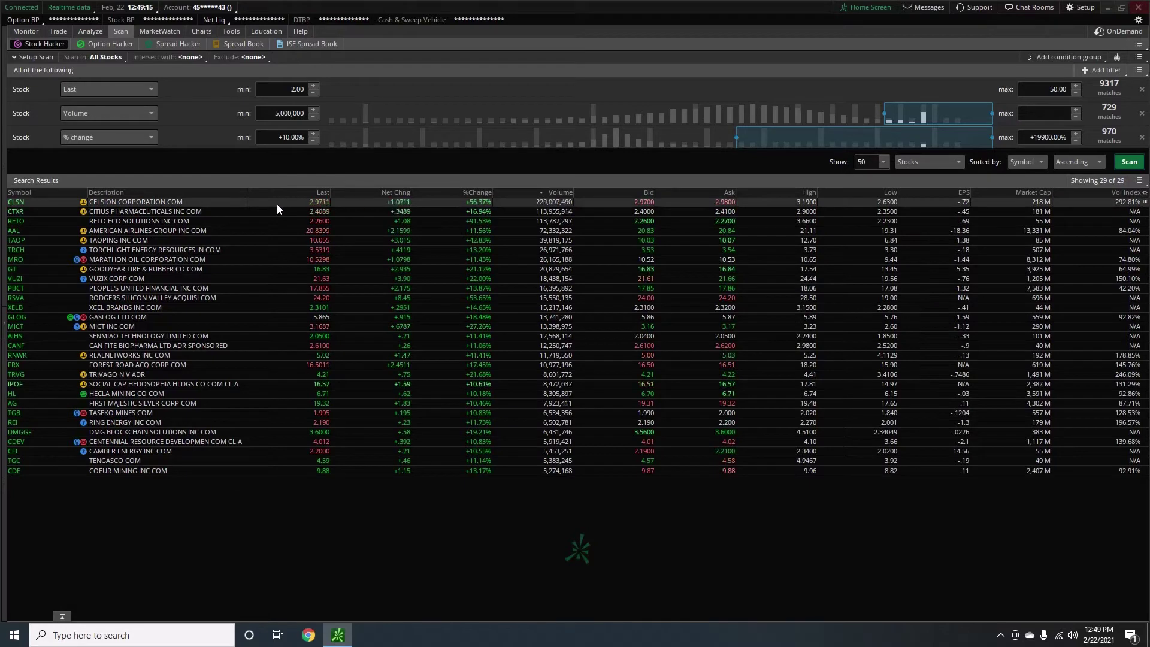
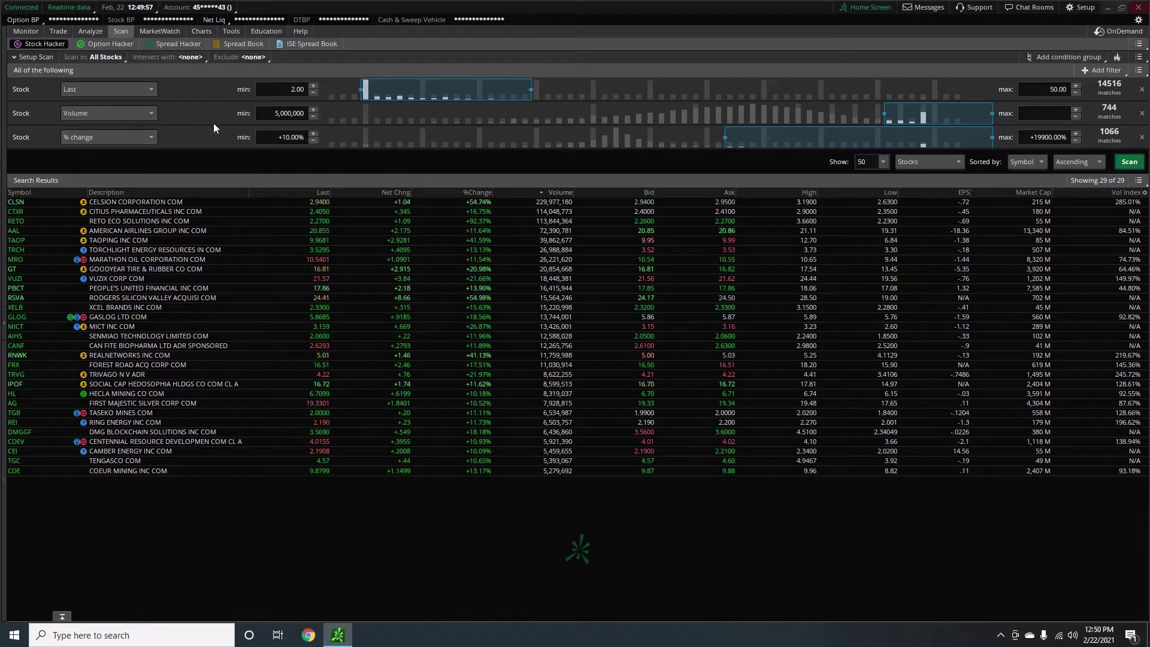
Remove the % change and Volume filters from the scan setup.
click(1142, 137)
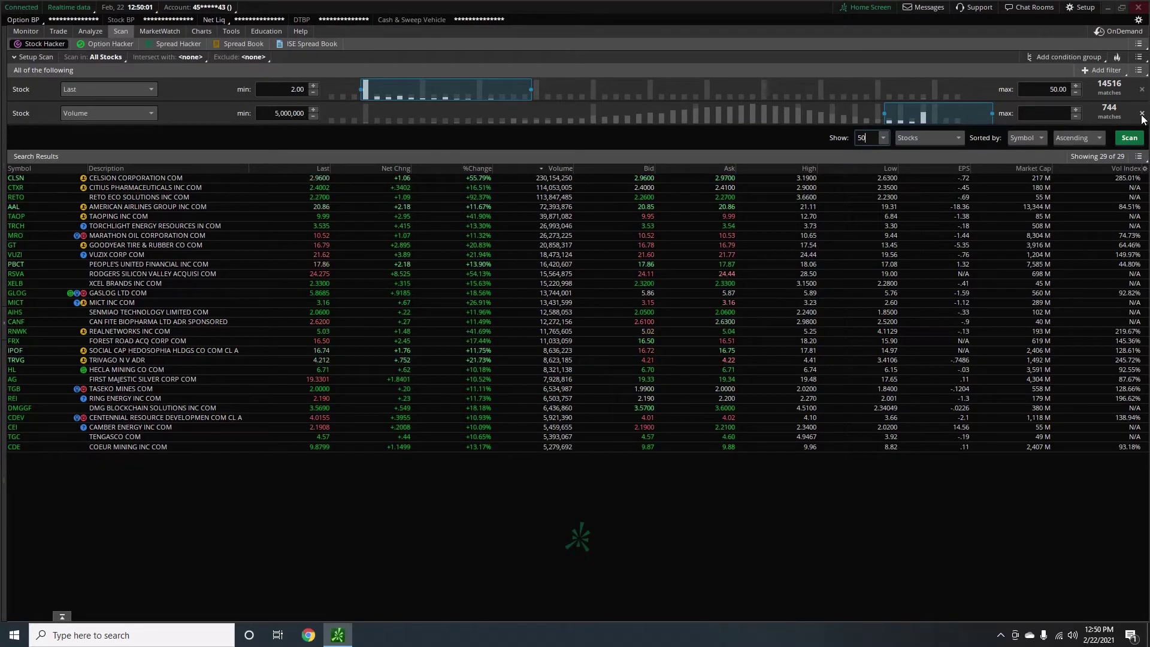
click(1141, 113)
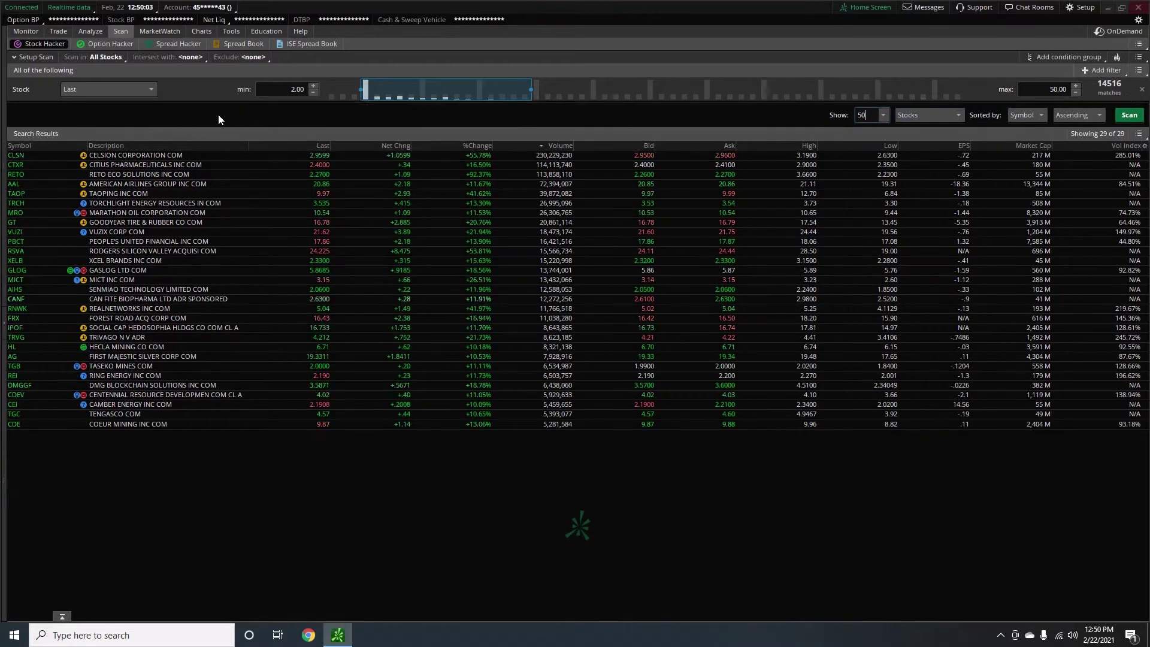
Scan with the Last filter switched to Net change at a minimum of 25, and sort the results by %Change from highest to lowest.
click(98, 85)
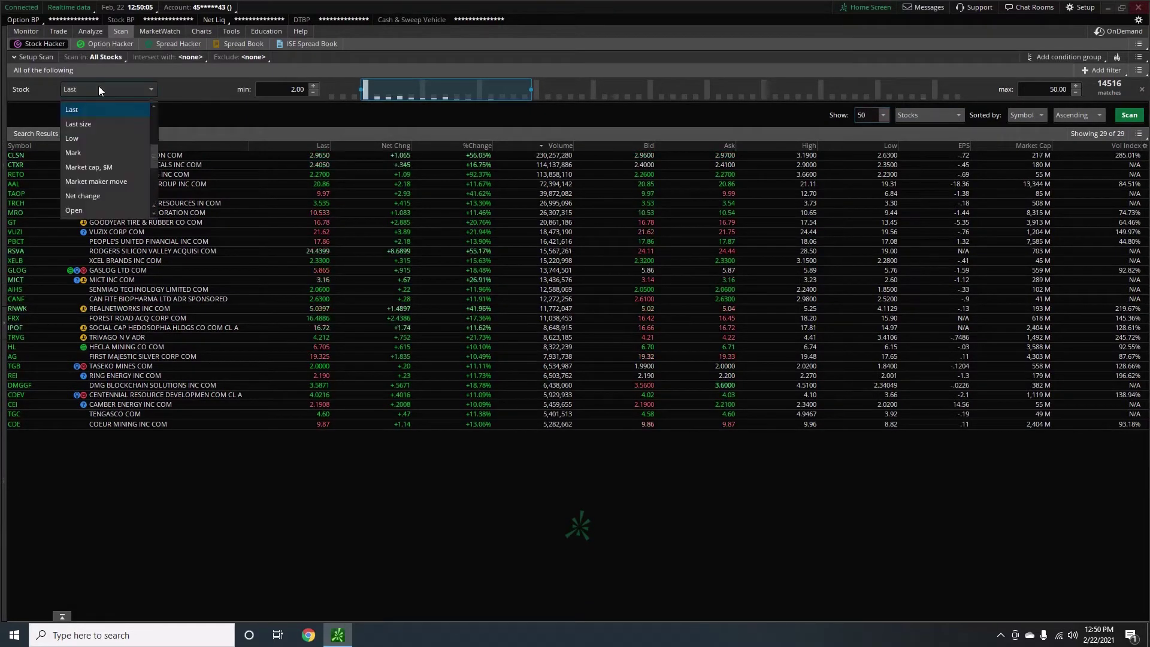
scroll(102, 174, down, 3)
scroll(105, 178, up, 5)
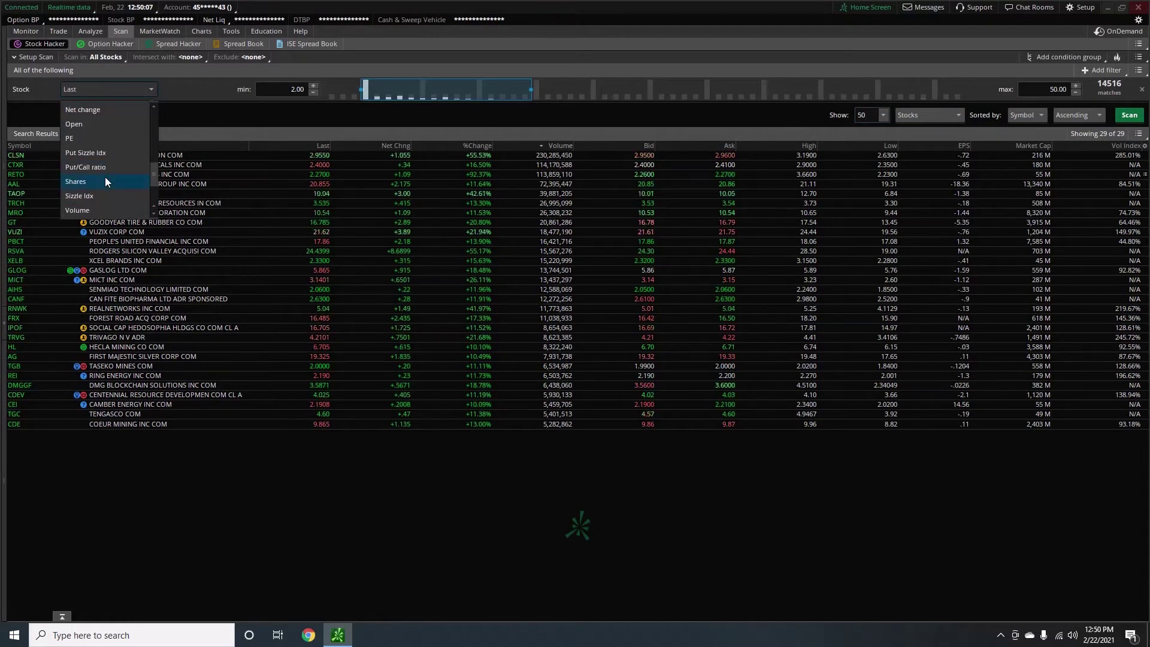
click(96, 110)
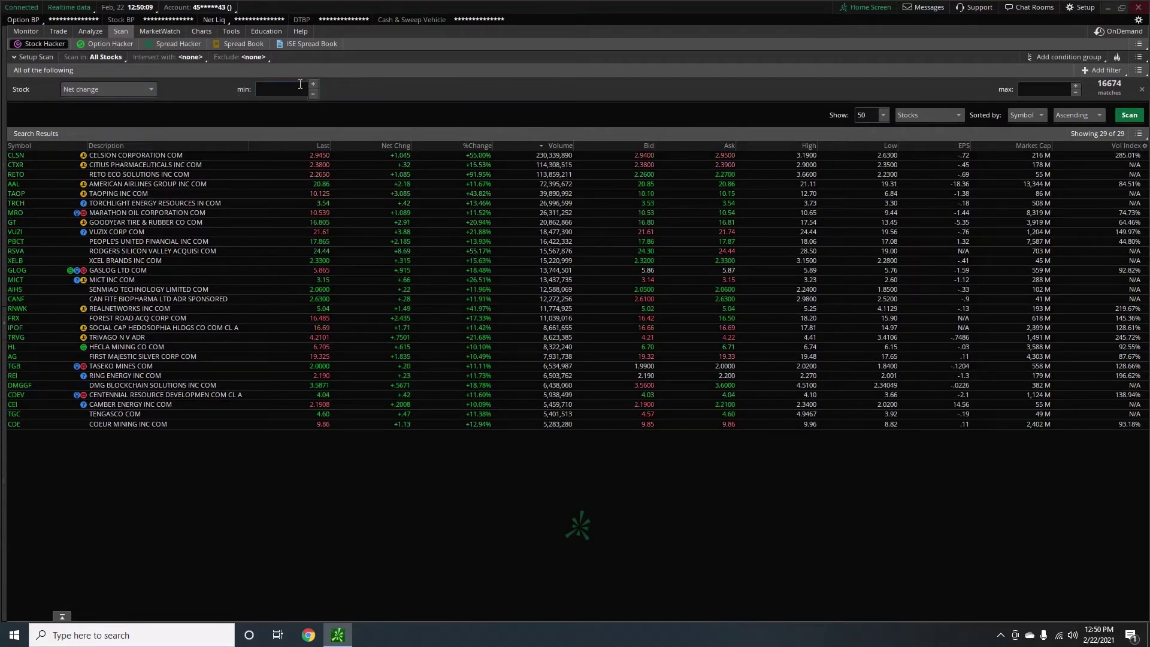
text(25)
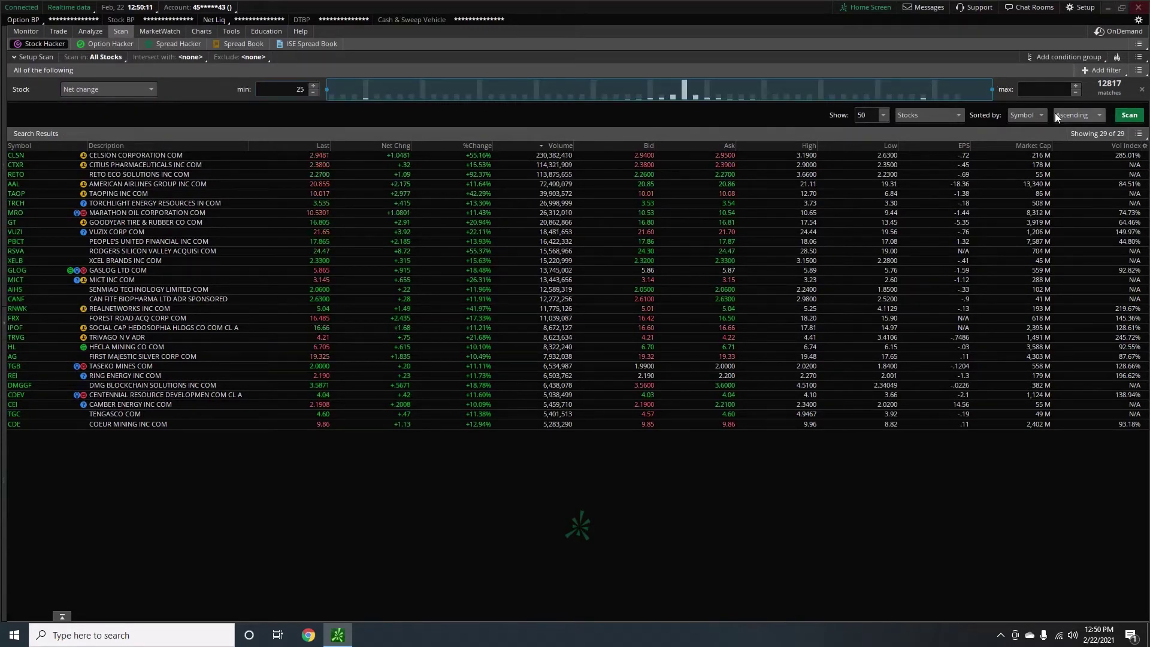
key(Tab)
click(1126, 119)
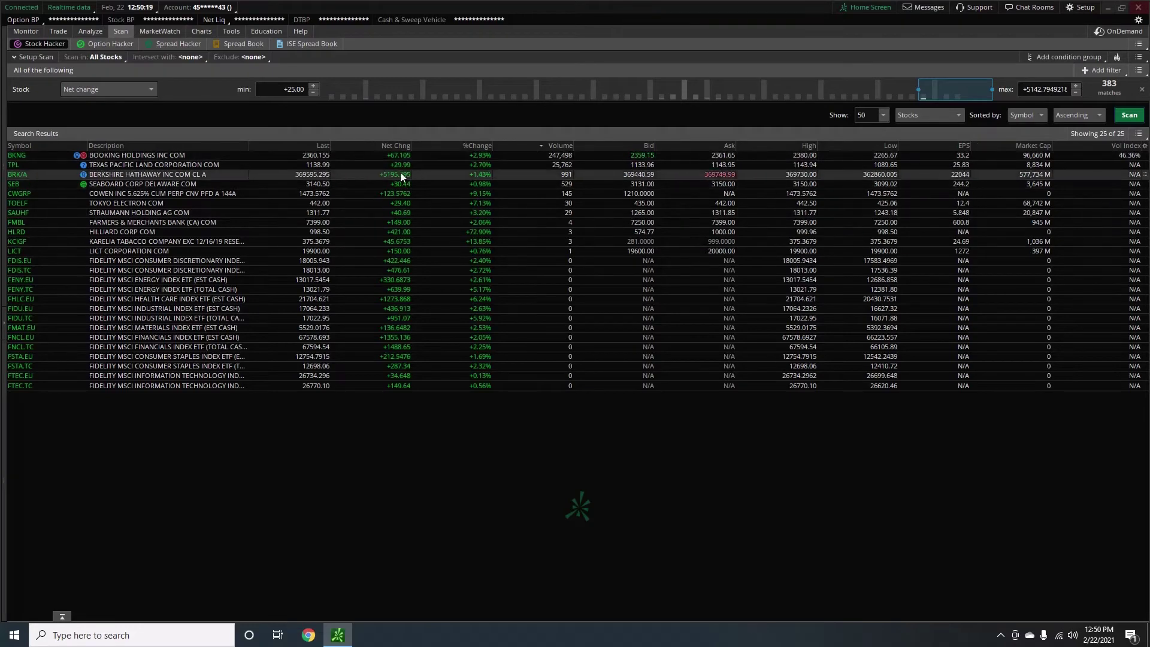
click(448, 145)
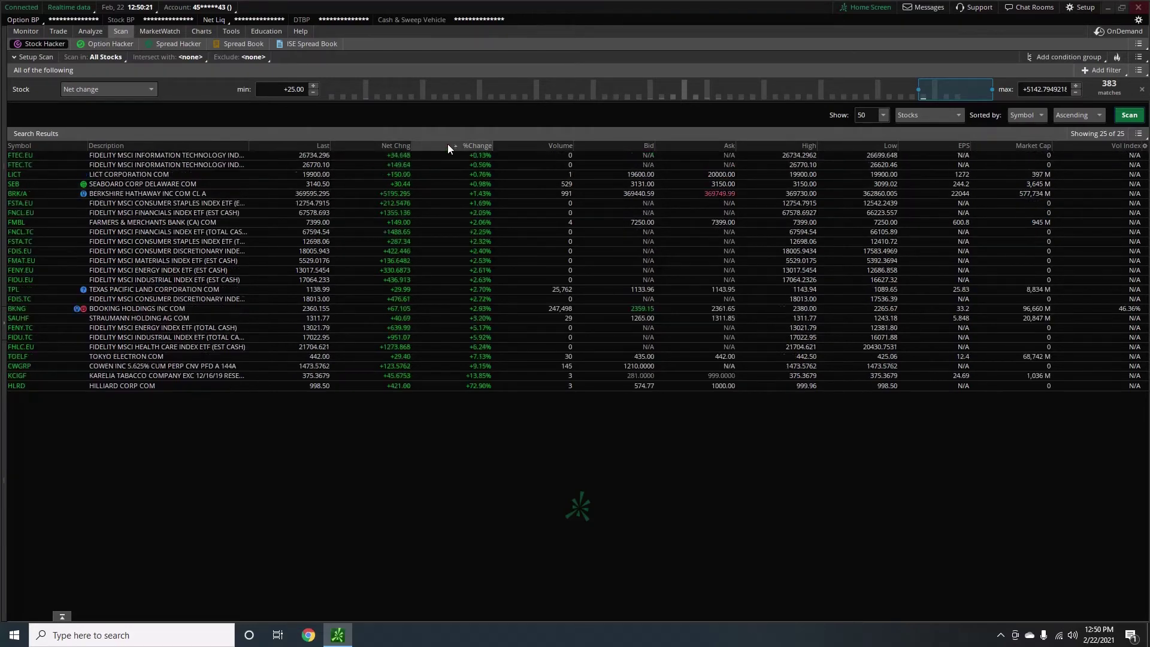
click(447, 145)
Scan with the filter changed to % change at a minimum of 25%, and sort the results by %Change from highest to lowest.
click(144, 89)
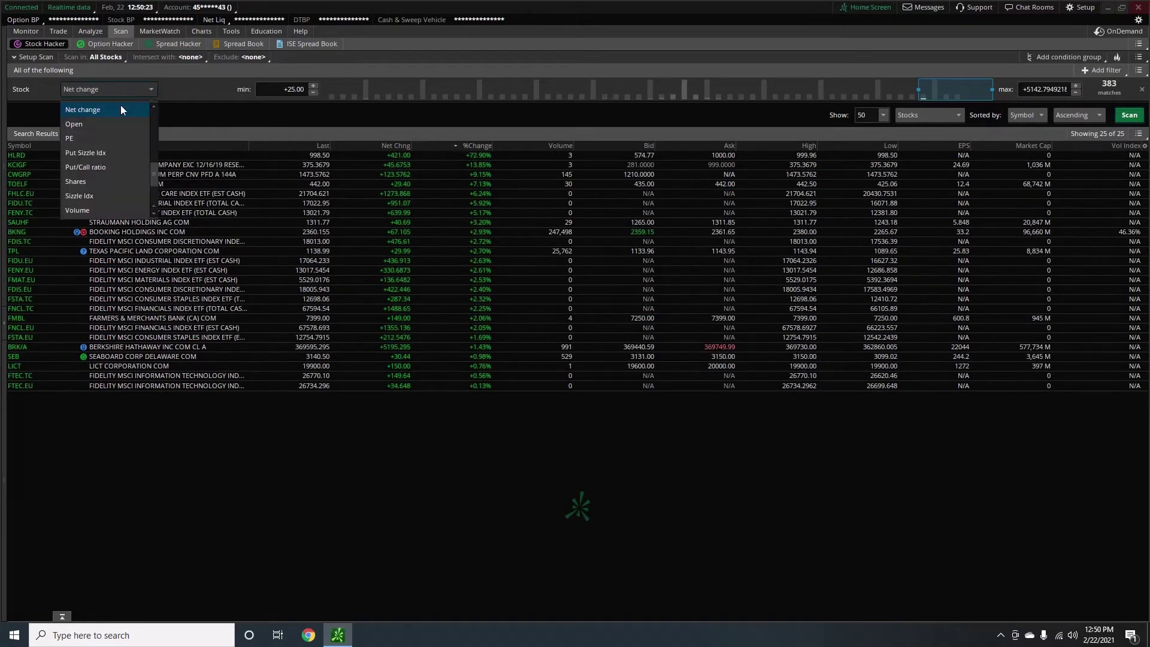
scroll(116, 140, down, 3)
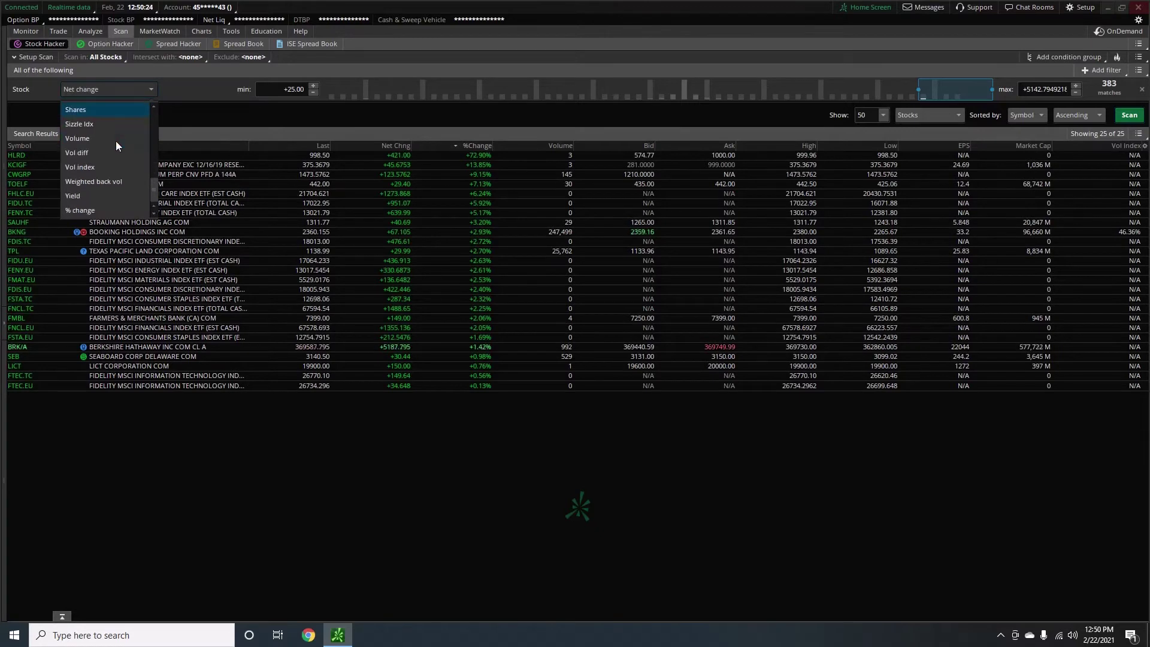
click(110, 212)
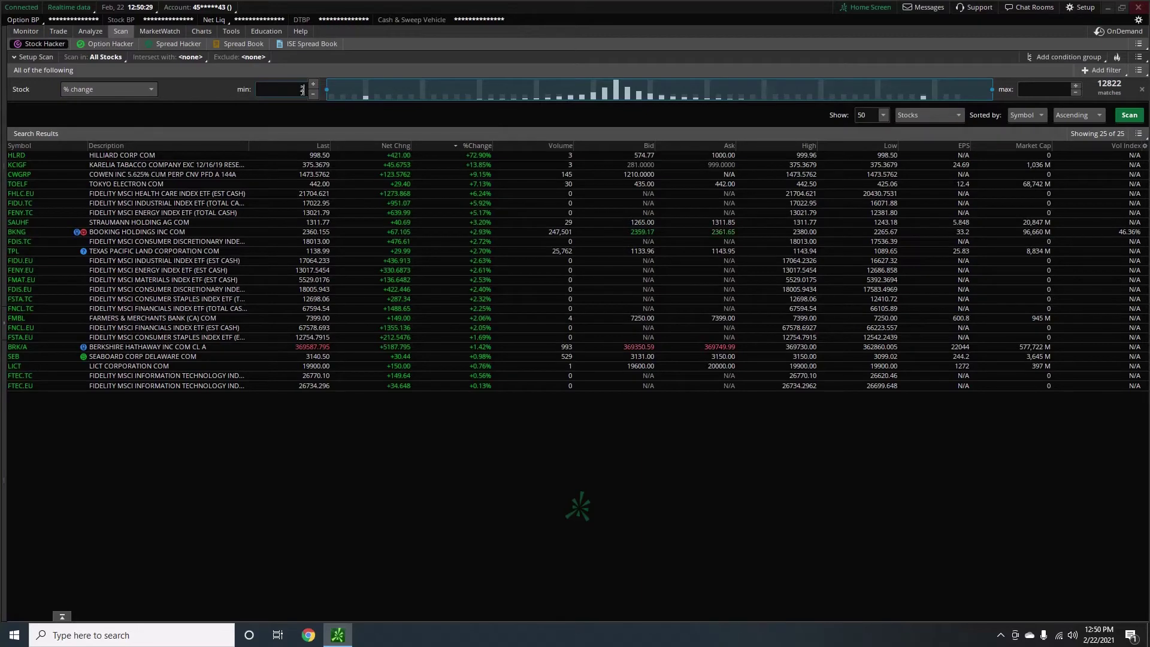
click(1131, 116)
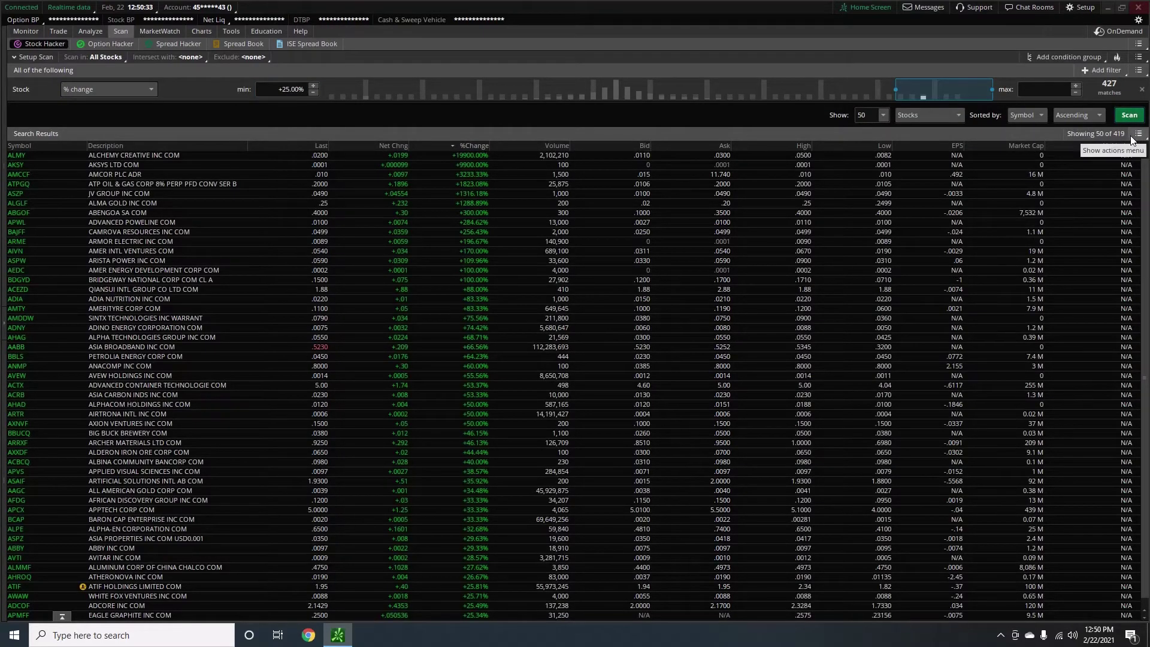
click(386, 146)
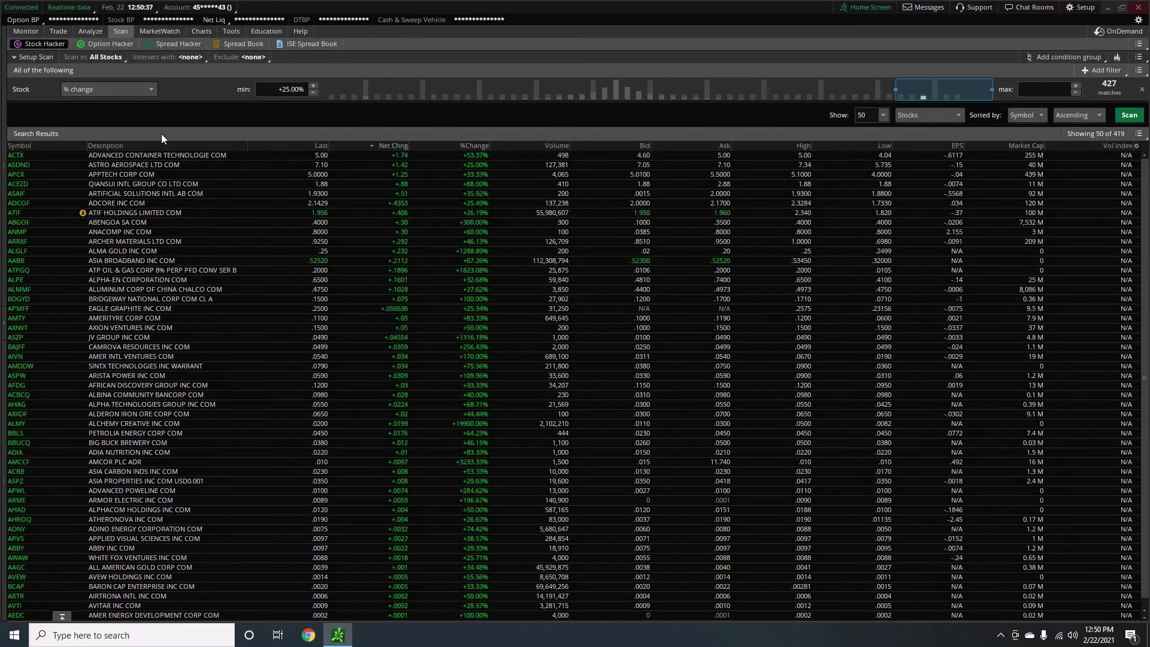
click(444, 143)
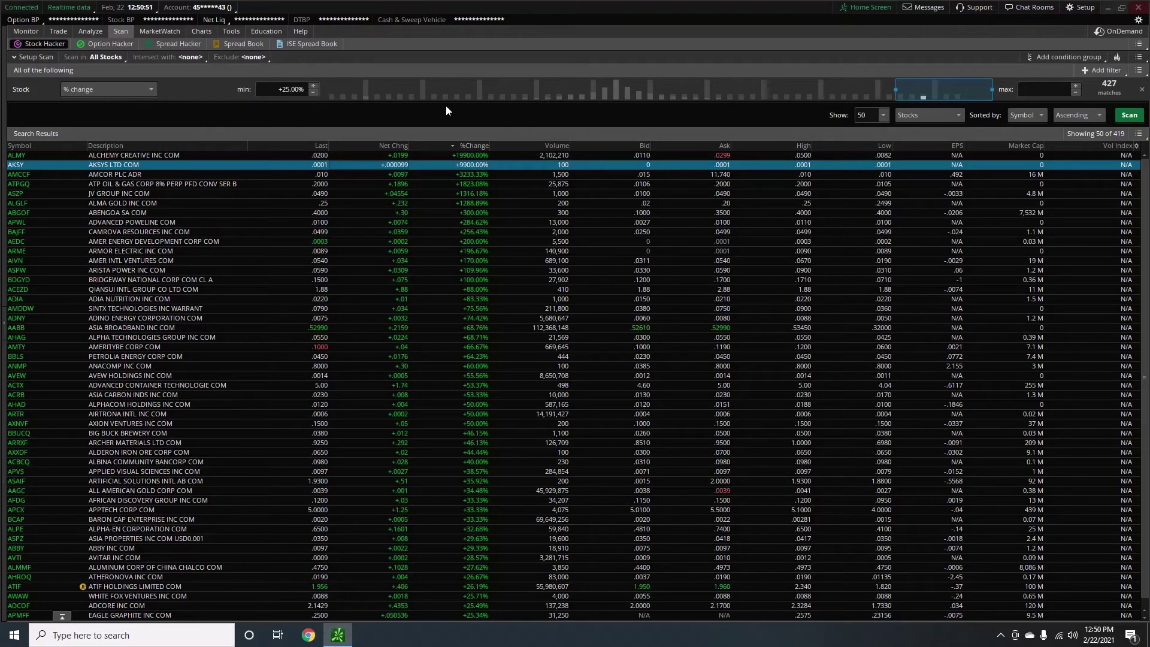
Add four more stock filters to the scan below the % change filter.
click(1099, 71)
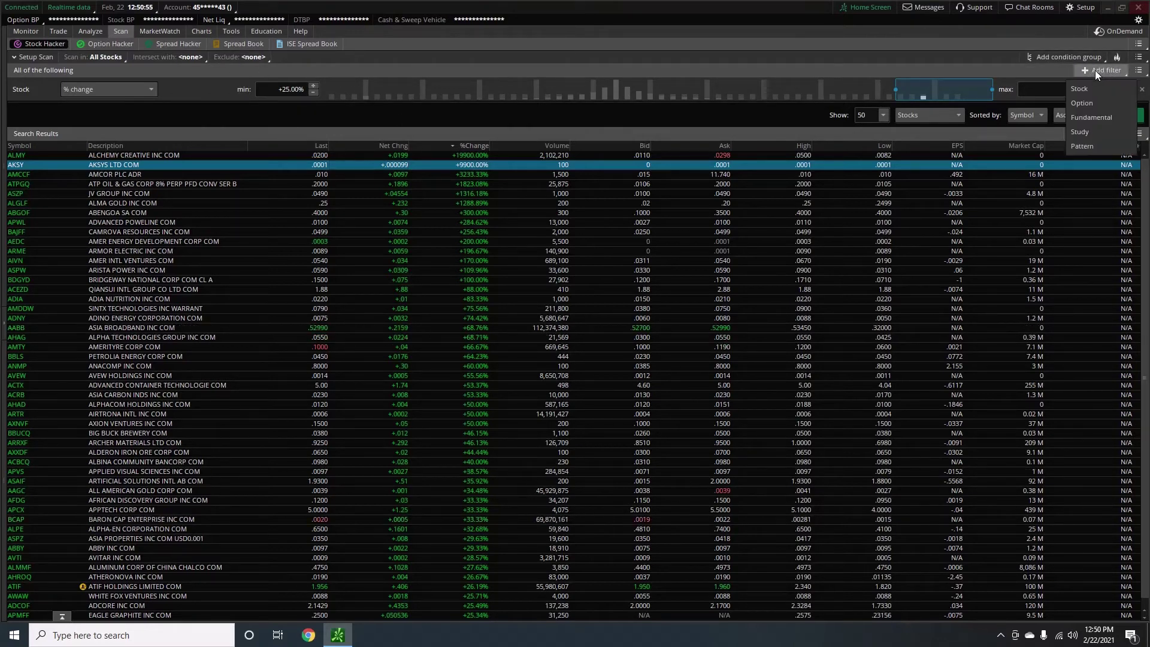
click(1087, 87)
click(1097, 70)
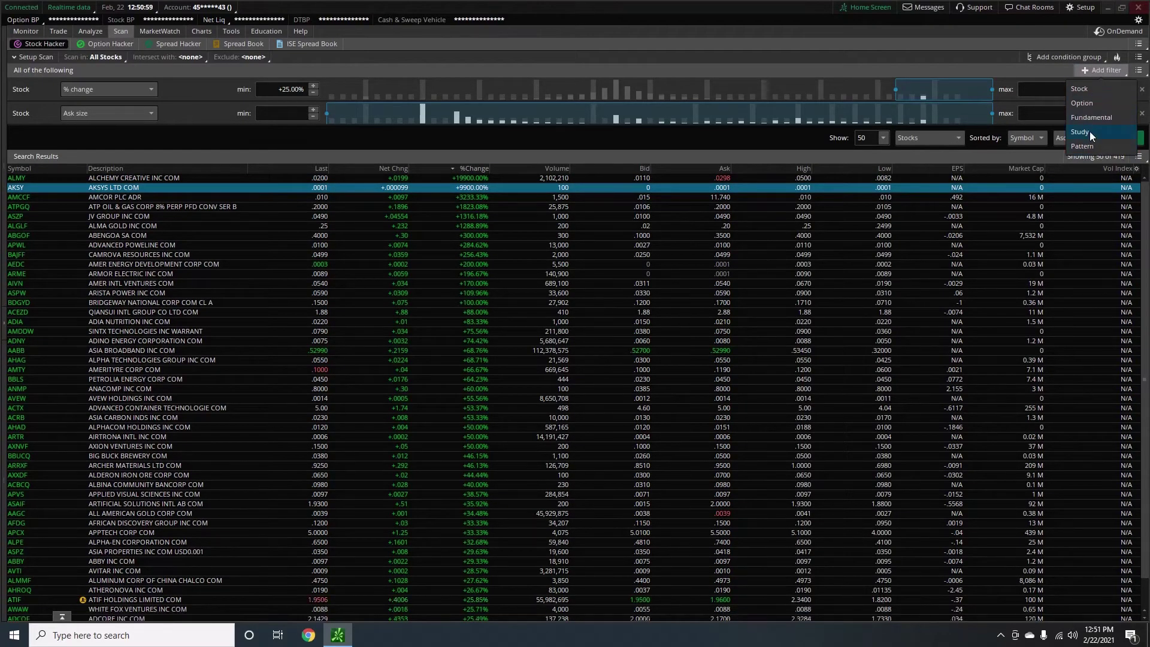
click(1083, 91)
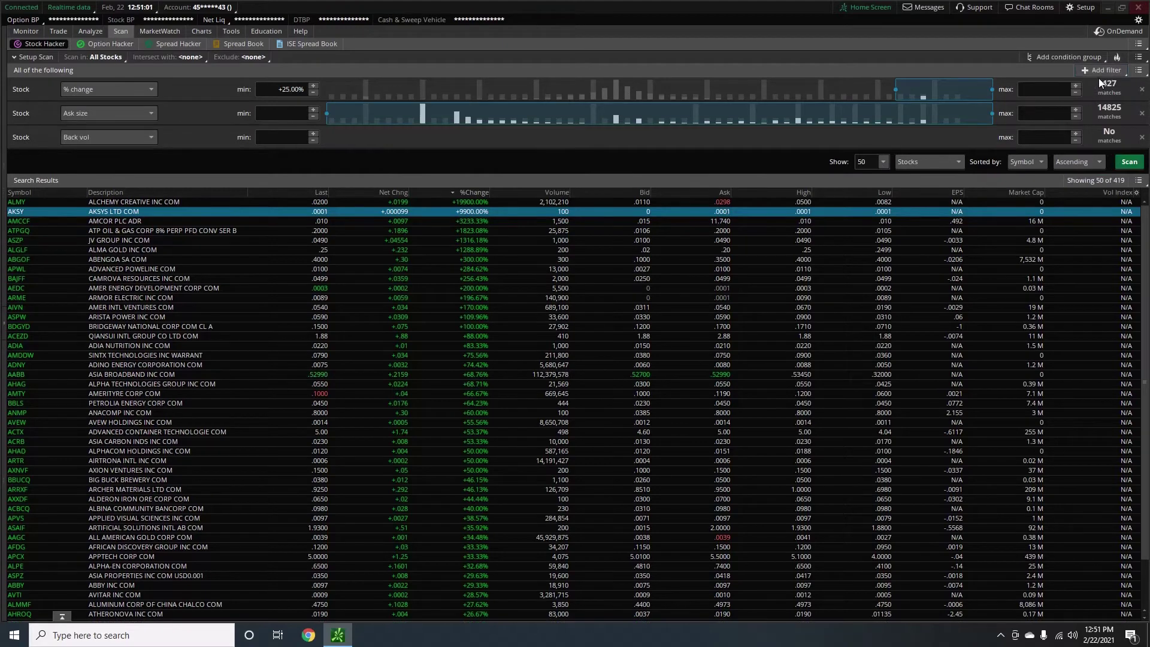
click(1104, 70)
click(1082, 87)
click(1097, 71)
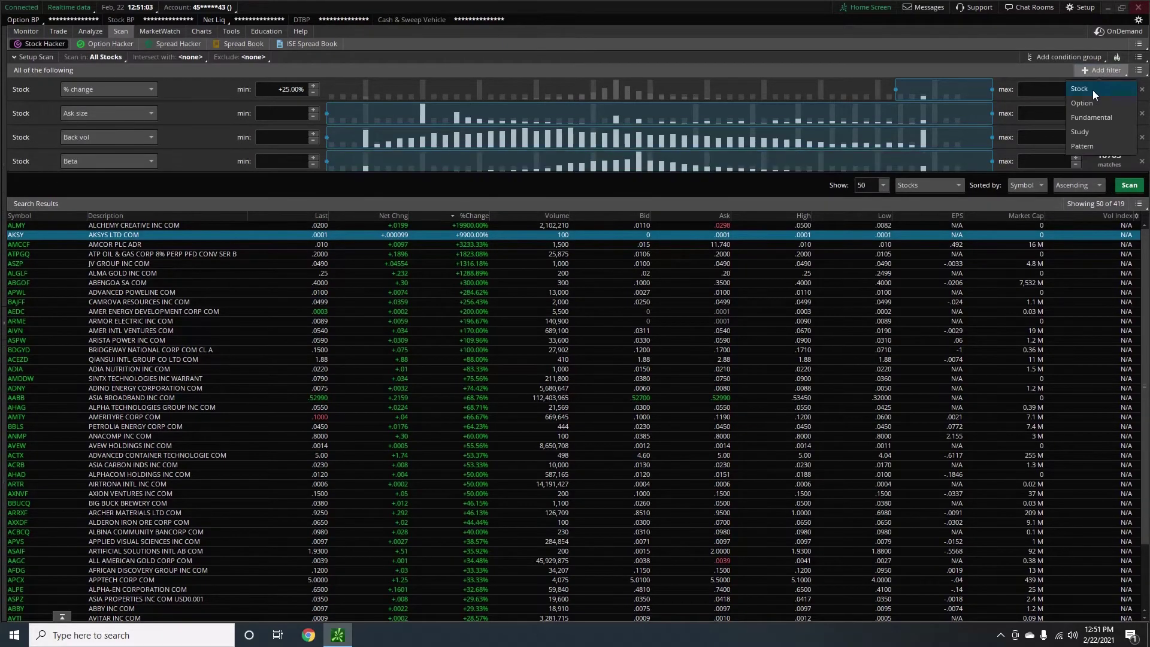
click(1091, 89)
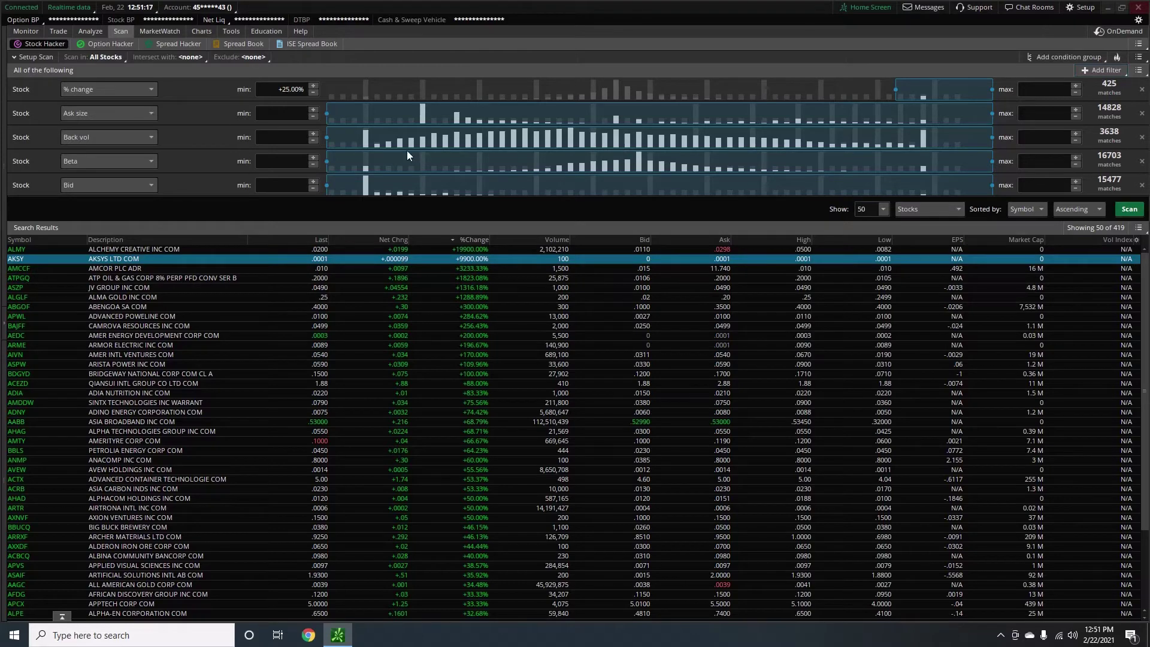
Remove the Bid, Beta and Back vol filters from the scan setup.
click(1142, 185)
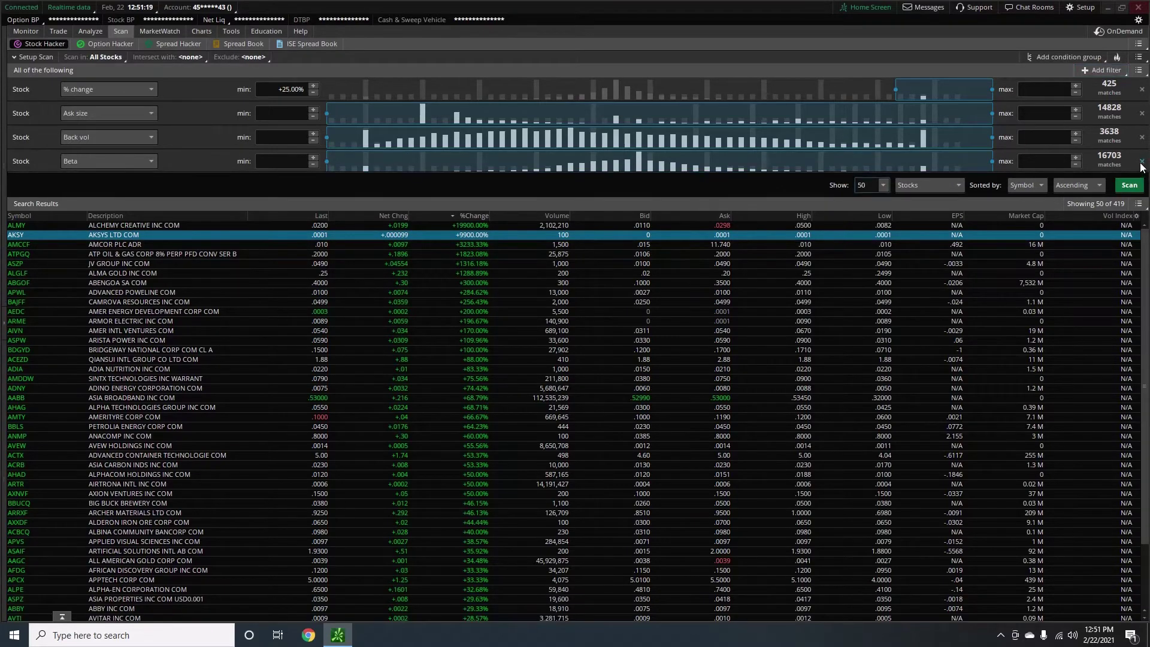
click(1143, 161)
click(1143, 137)
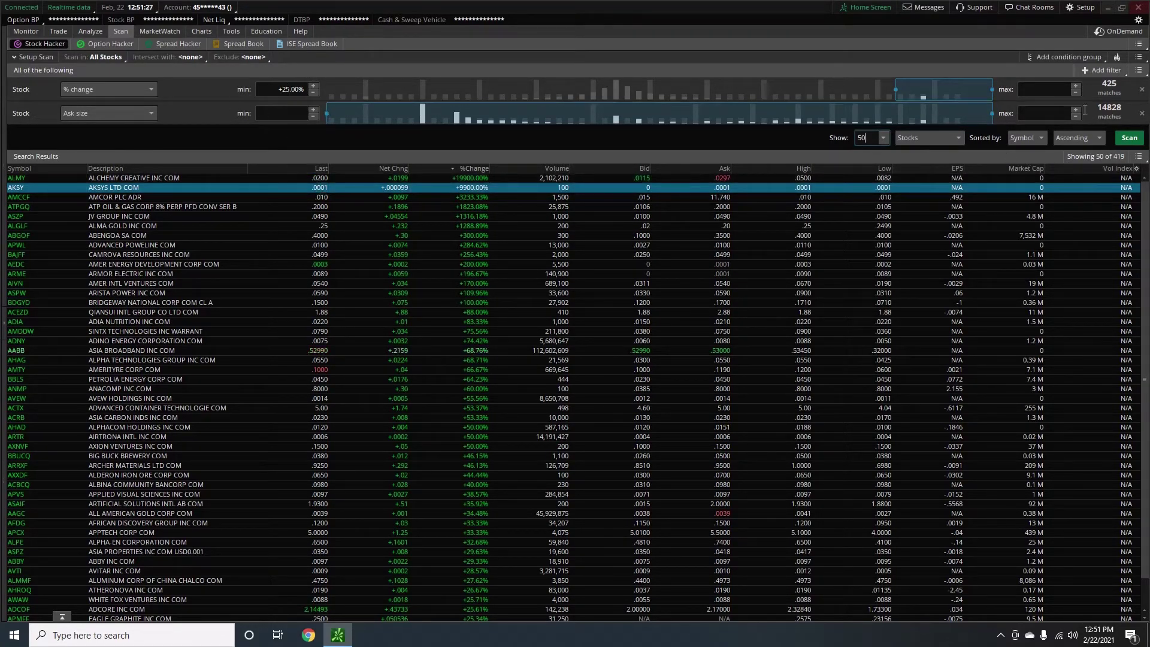
Add a third stock filter, and change the Ask size filter to Last with a minimum of 2.00.
click(1112, 73)
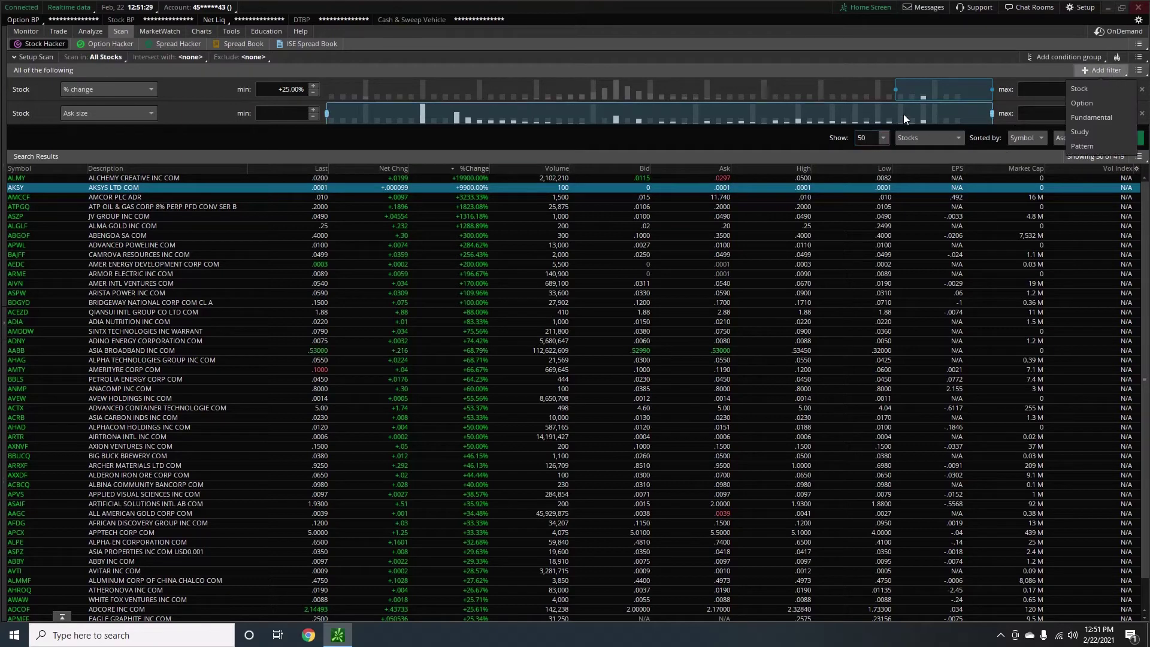
click(1081, 95)
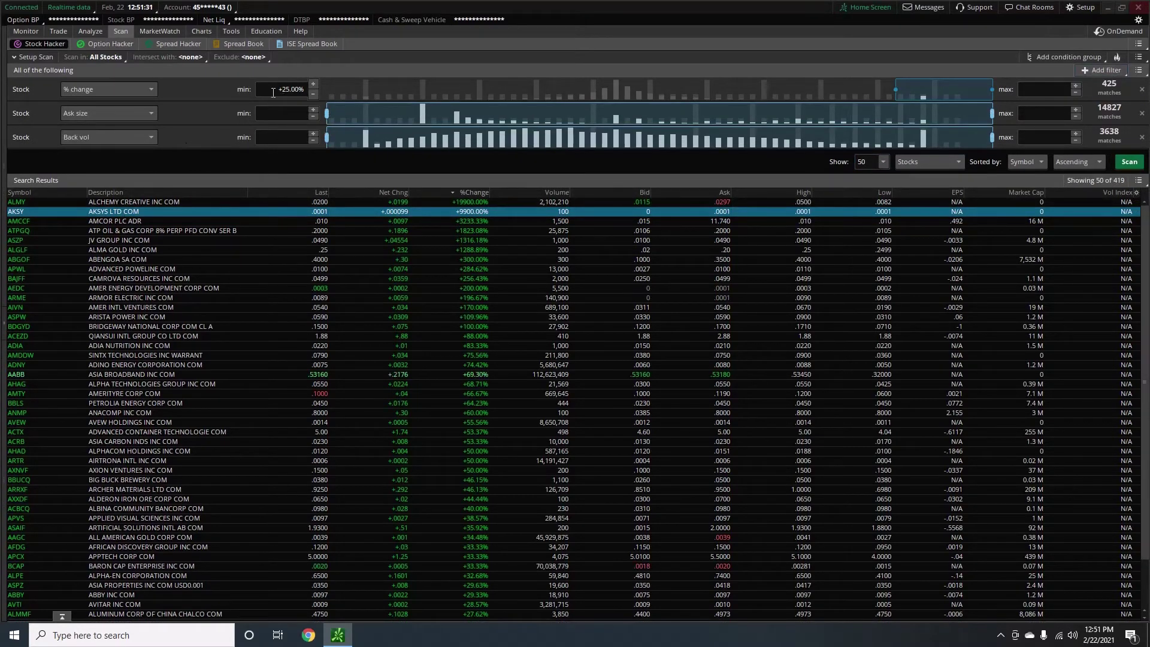
click(134, 113)
scroll(89, 152, down, 3)
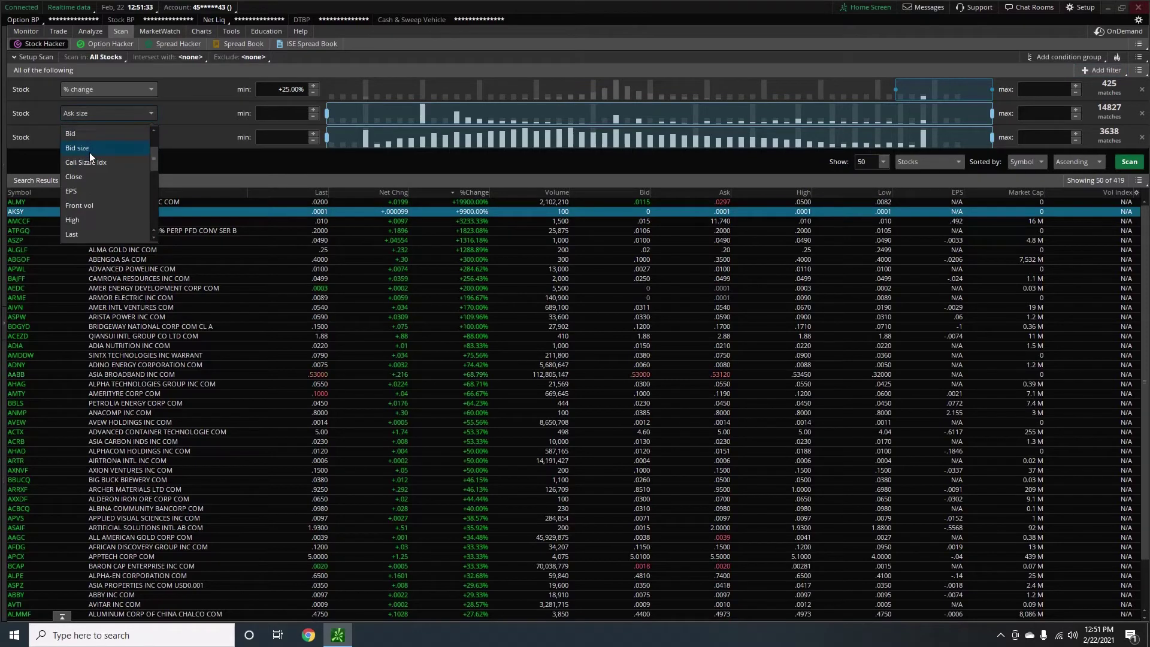
scroll(95, 191, up, 4)
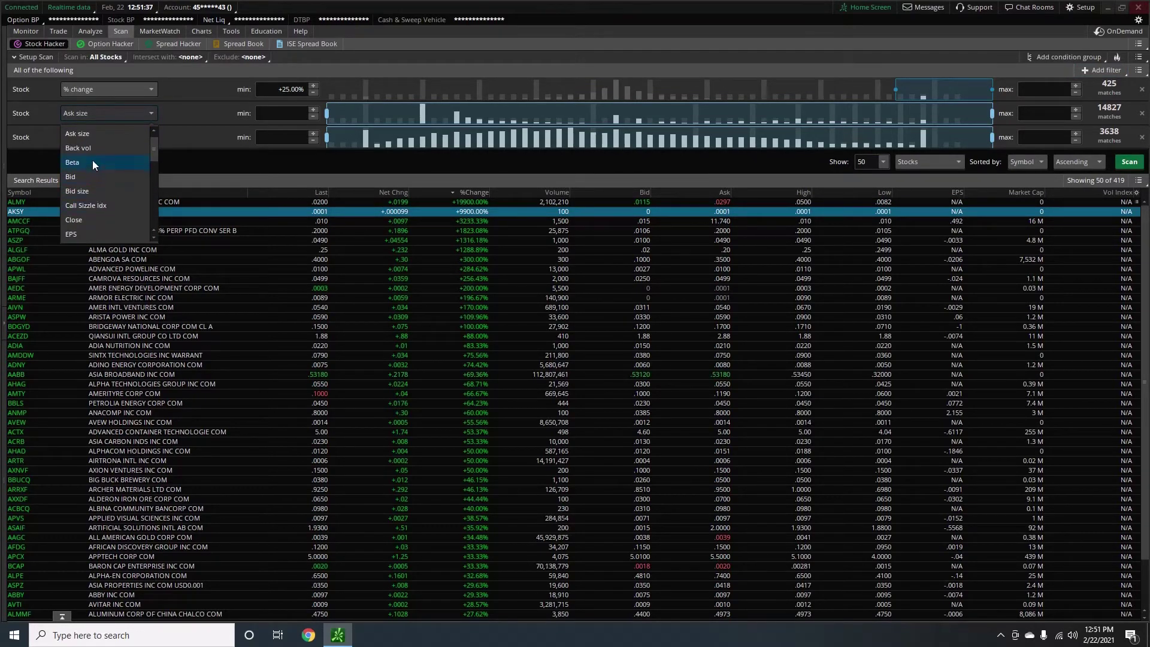
scroll(100, 143, down, 2)
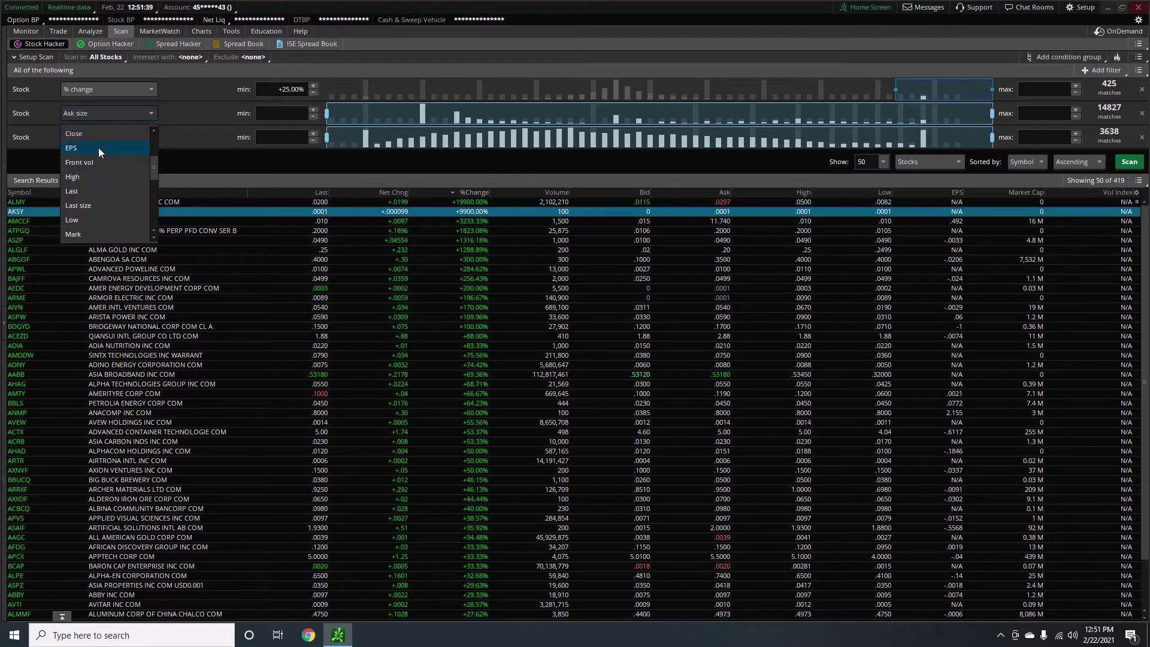
click(95, 191)
click(268, 118)
text(20)
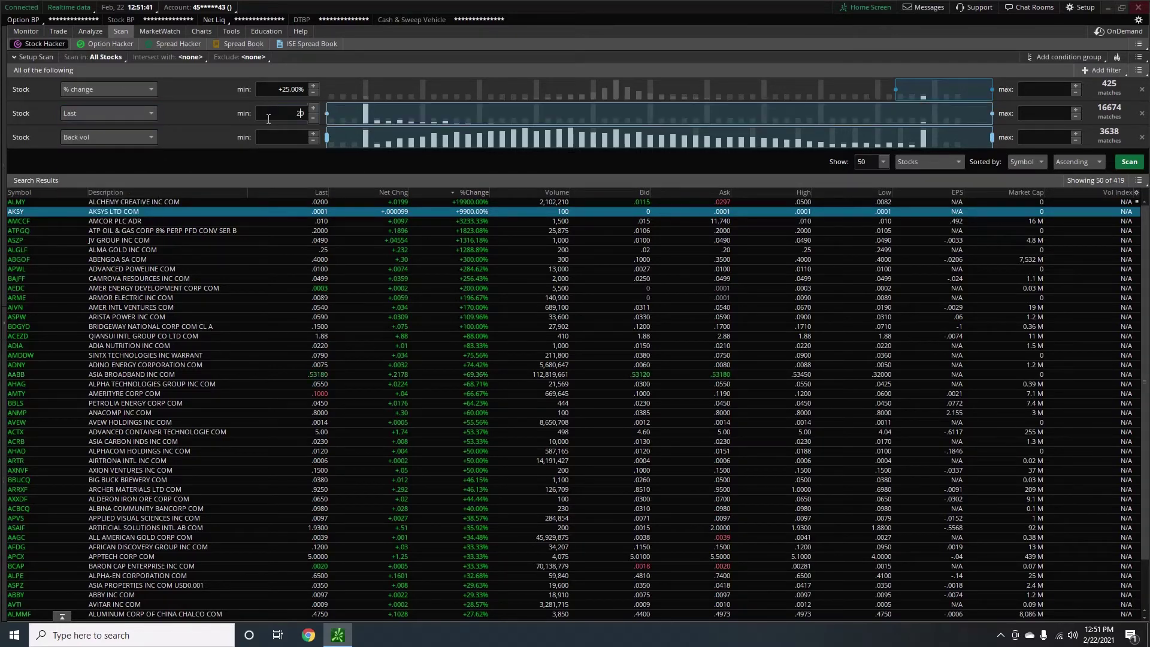
Change the Back vol filter to Volume with a minimum of 5,000,000 and run the scan.
click(128, 138)
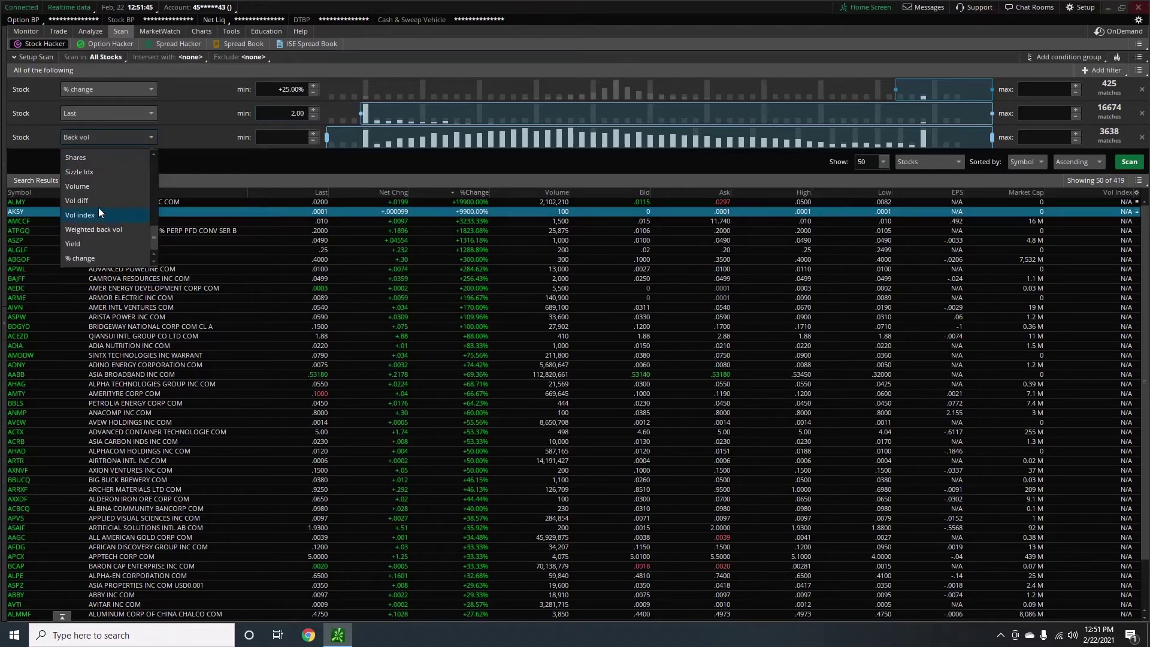
click(98, 187)
click(286, 138)
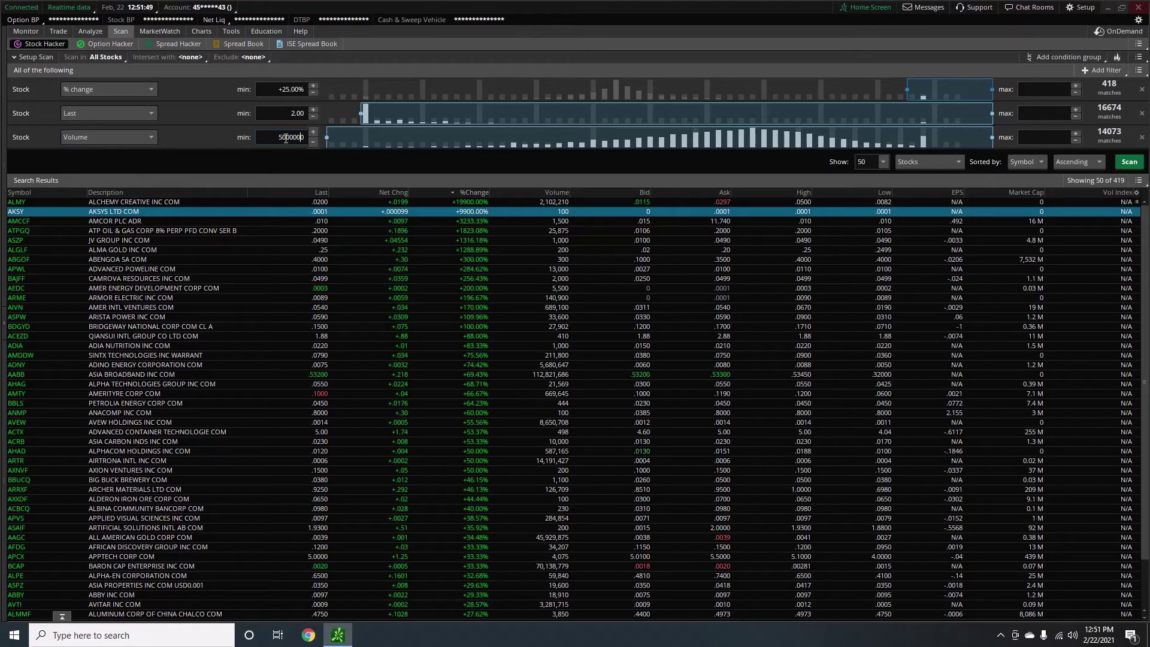
text(5000000)
click(1129, 161)
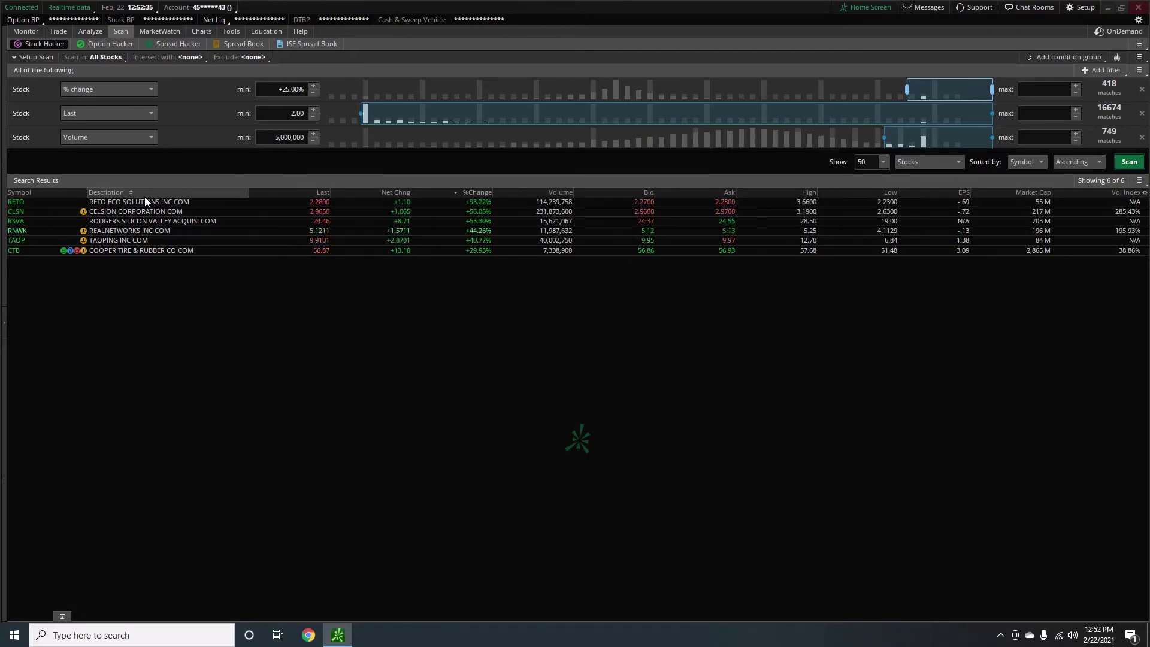
Reorder the result columns so Bid, Ask, Volume and %Change follow Symbol, and Description comes after Market Cap.
drag(110, 191, 862, 190)
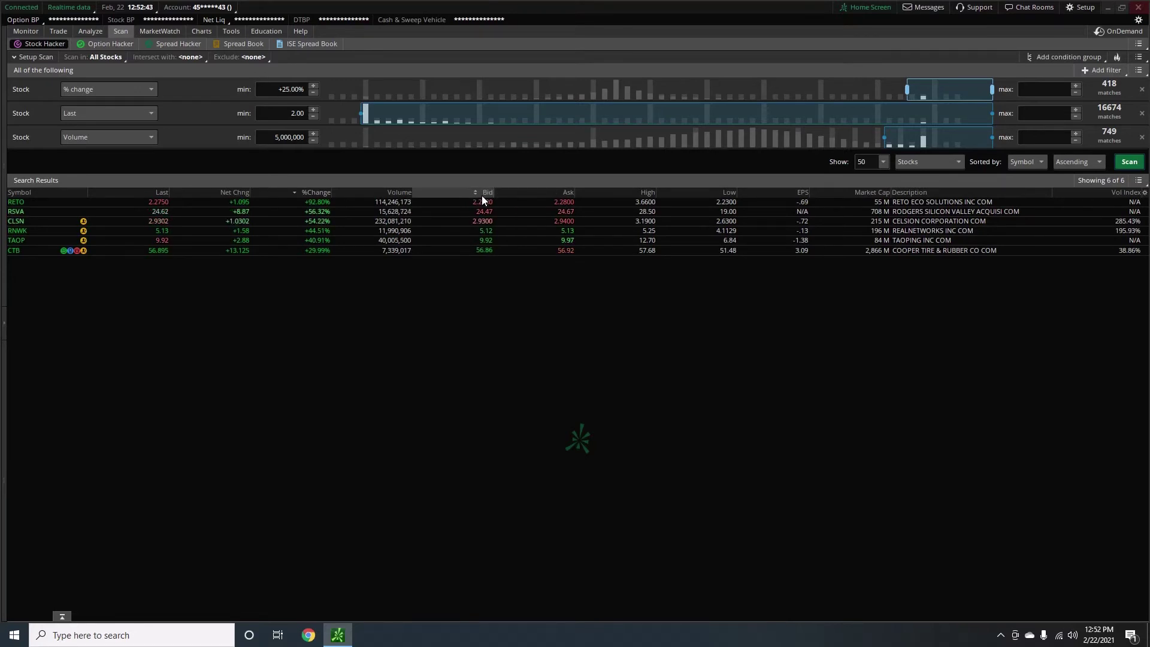
drag(481, 195, 67, 204)
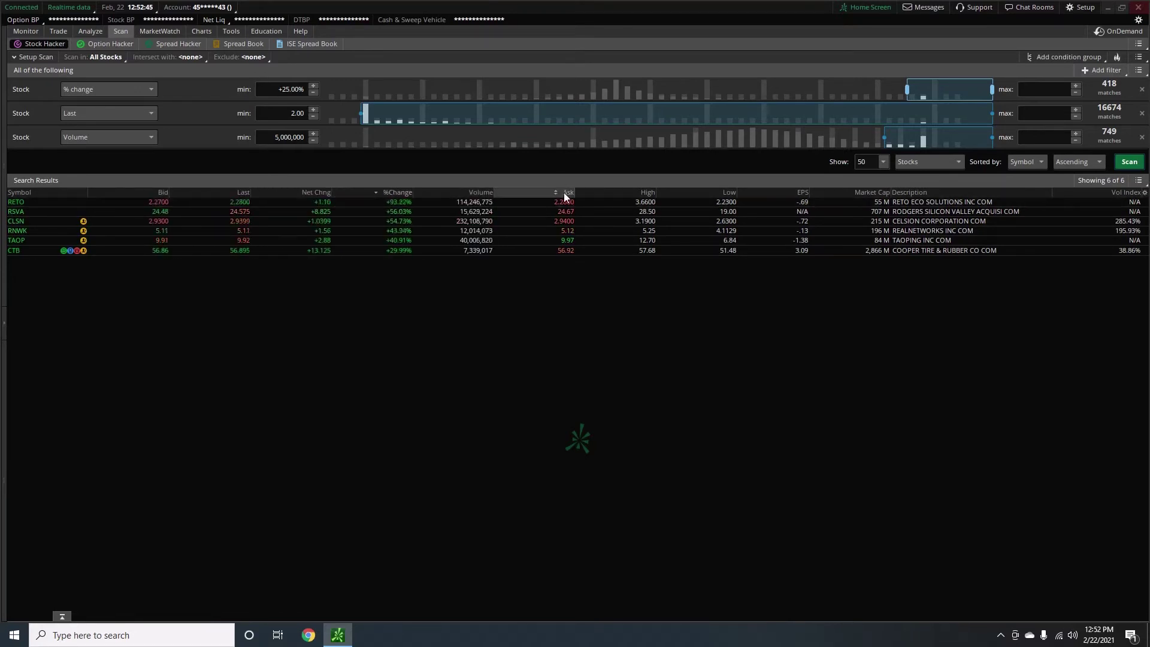
drag(563, 192, 227, 192)
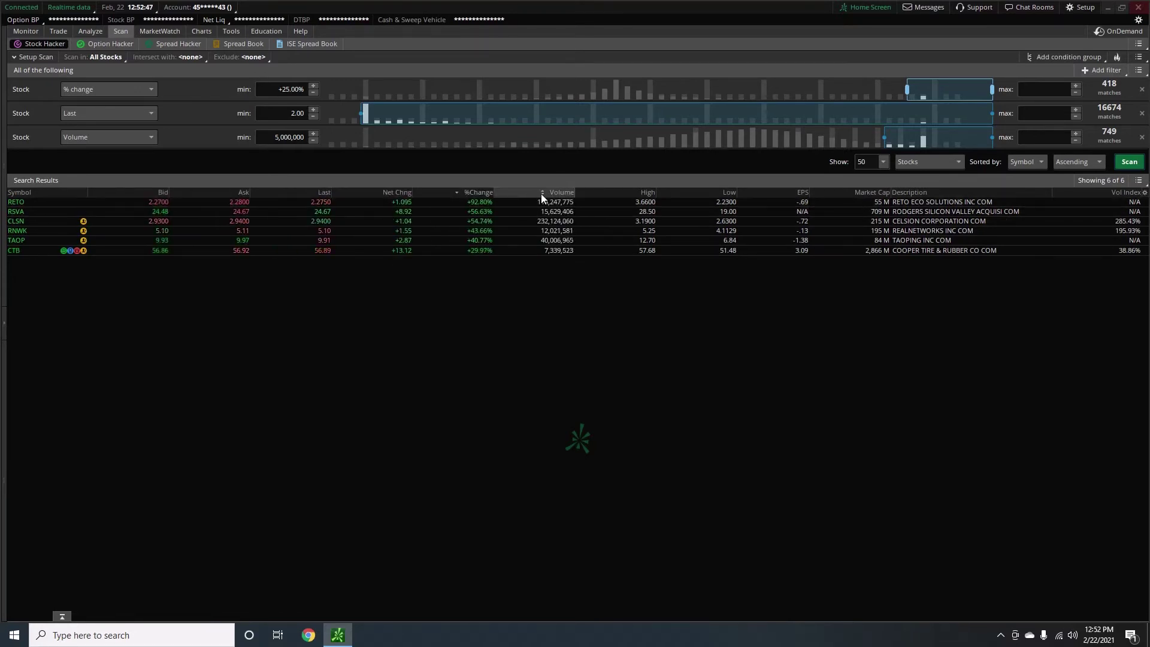
drag(540, 193, 286, 192)
drag(553, 192, 350, 193)
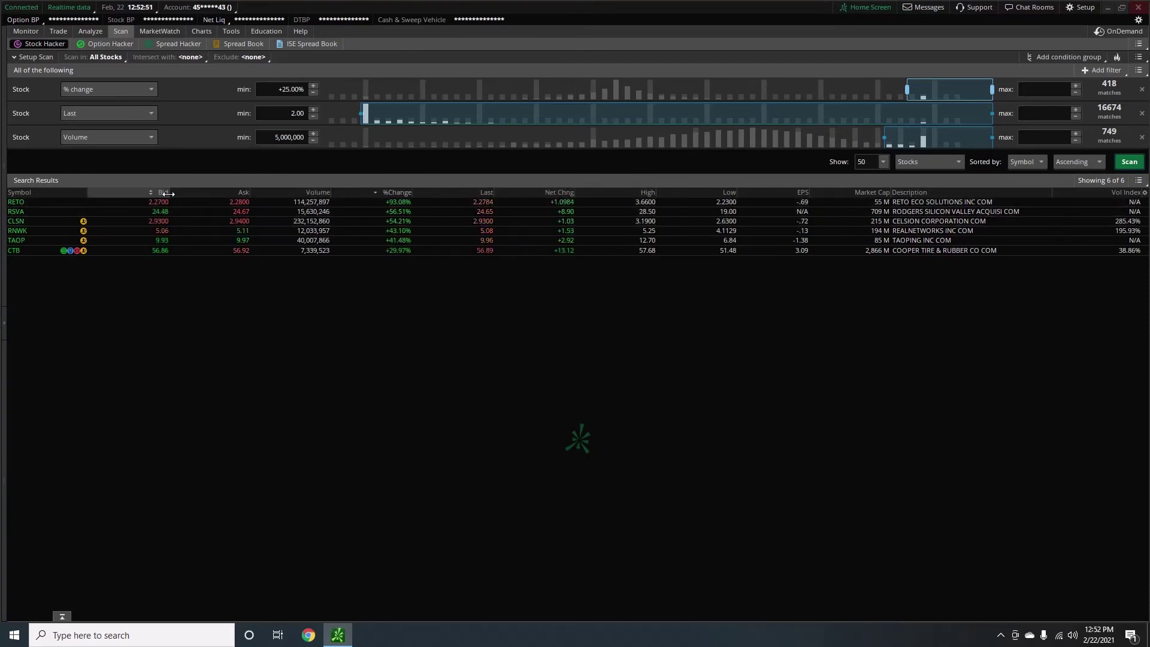
Narrow the Symbol, Bid, Ask, Volume and %Change columns in the scan results.
drag(167, 192, 124, 193)
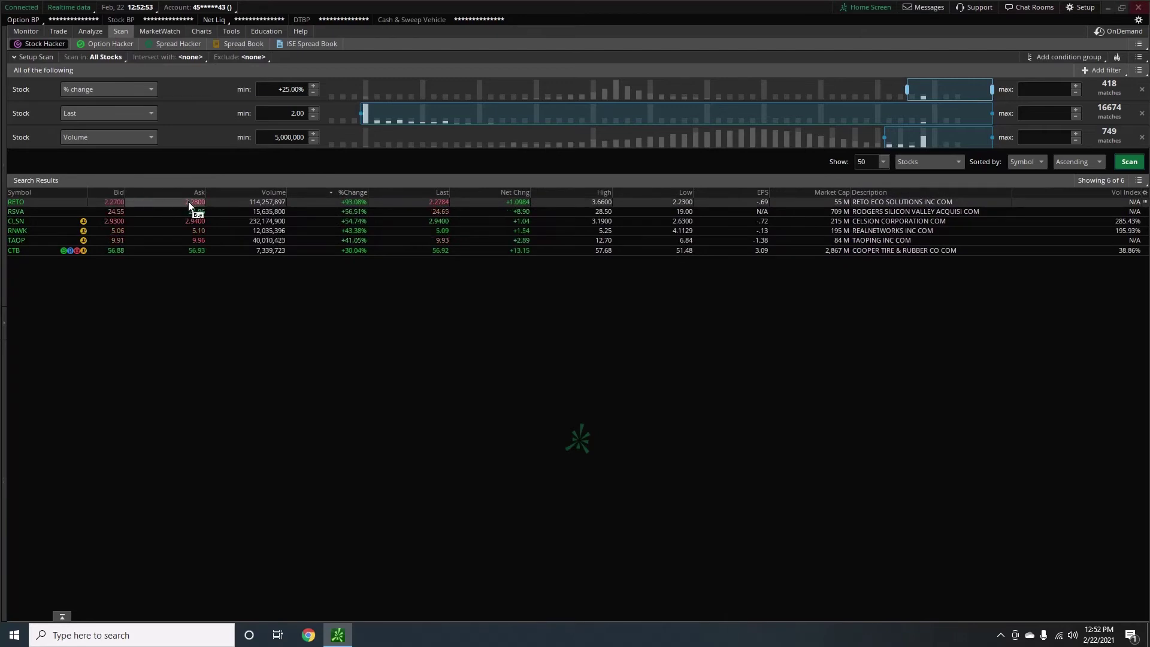
drag(205, 192, 162, 192)
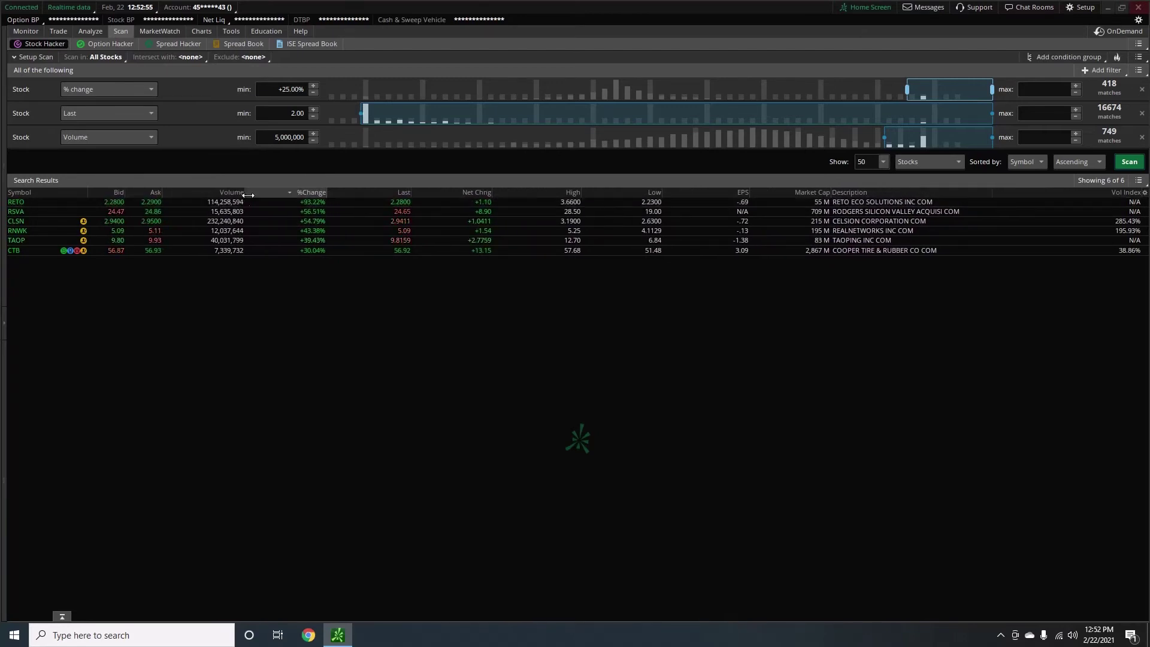
mouse_move(245, 192)
mouse_down()
mouse_move(216, 192)
mouse_move(254, 192)
mouse_up()
drag(89, 193, 50, 192)
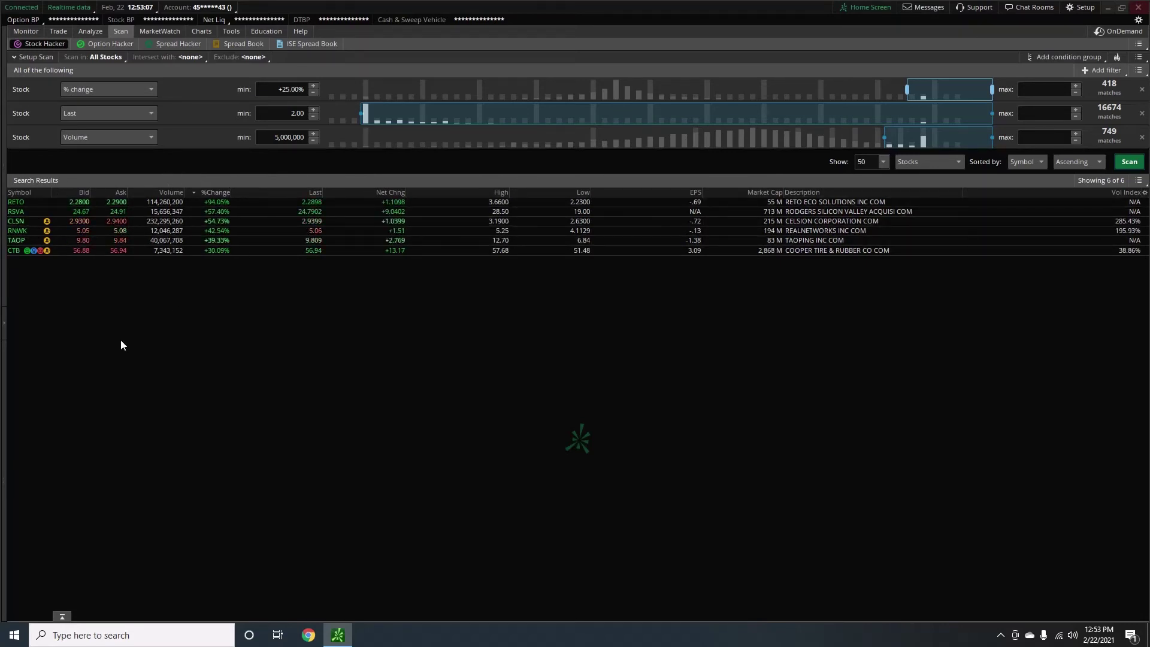
Add the Shares column to the scan results and place it between Volume and %Change.
click(1146, 193)
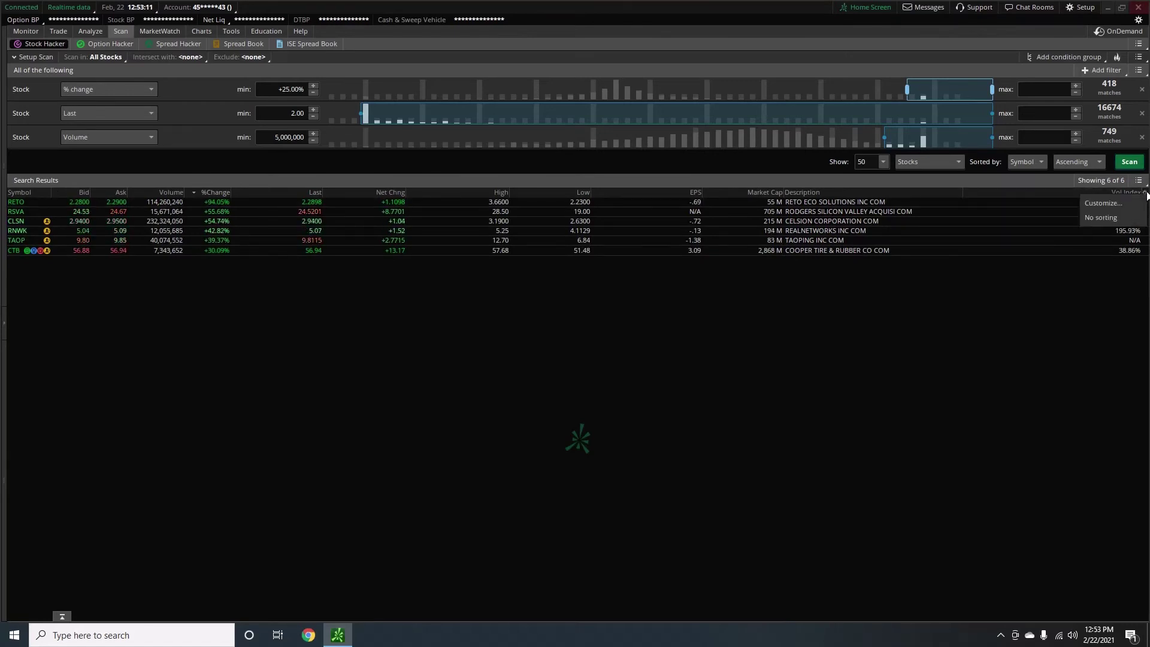
click(1119, 209)
scroll(77, 343, down, 5)
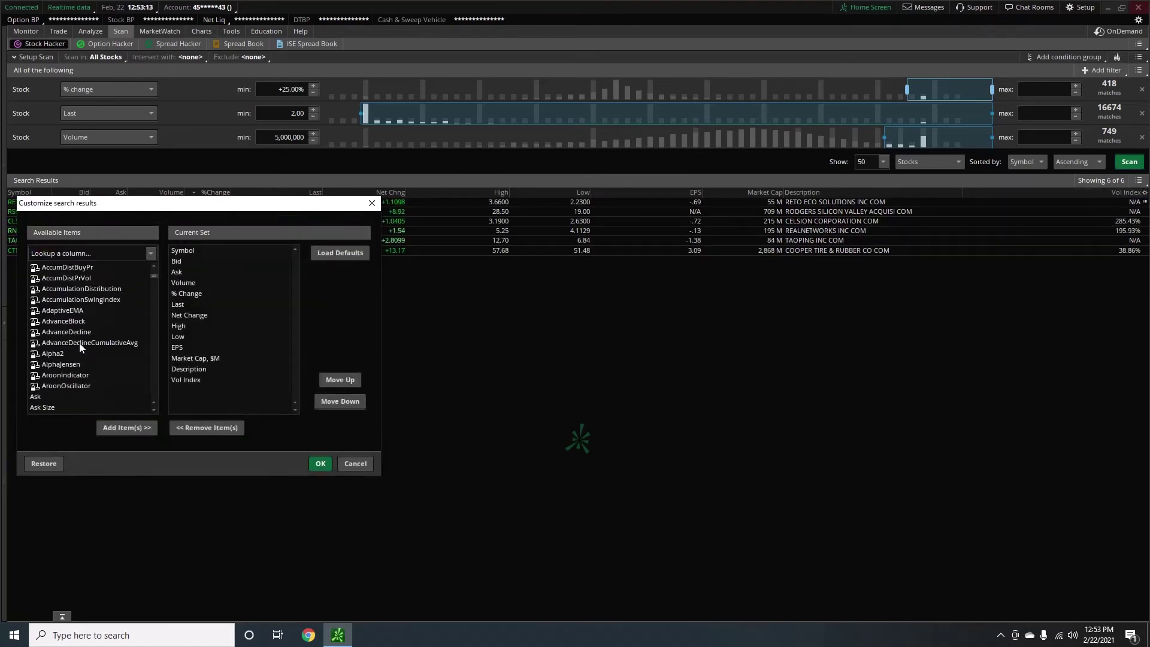
scroll(74, 347, down, 5)
drag(155, 285, 150, 372)
scroll(149, 395, down, 3)
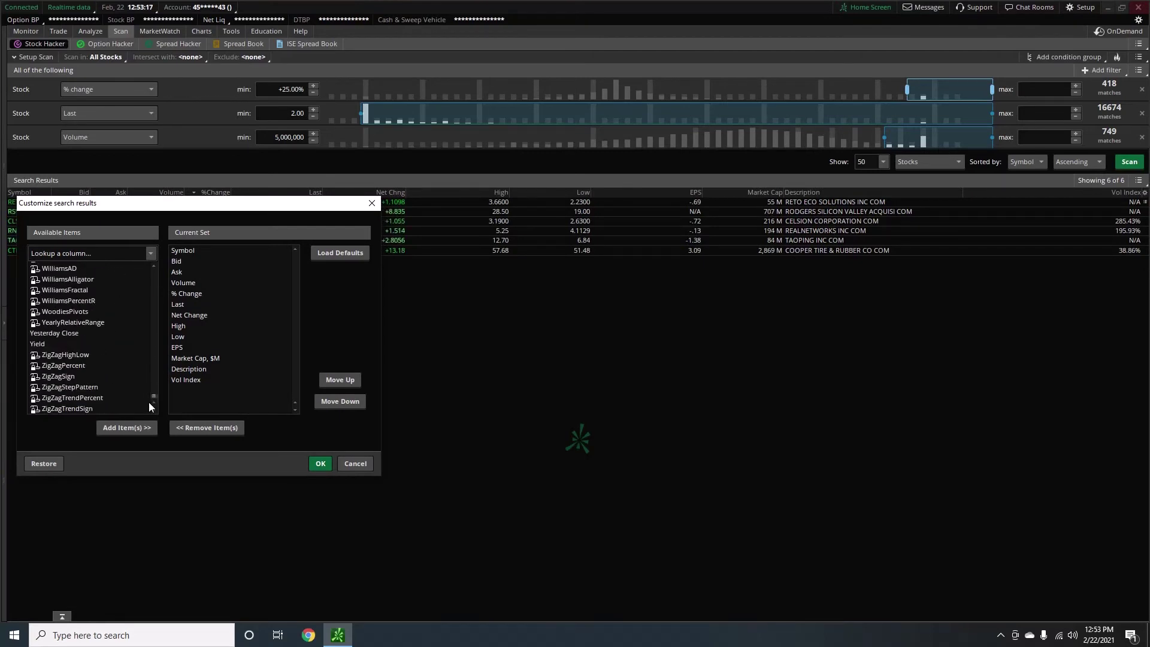
scroll(93, 386, up, 5)
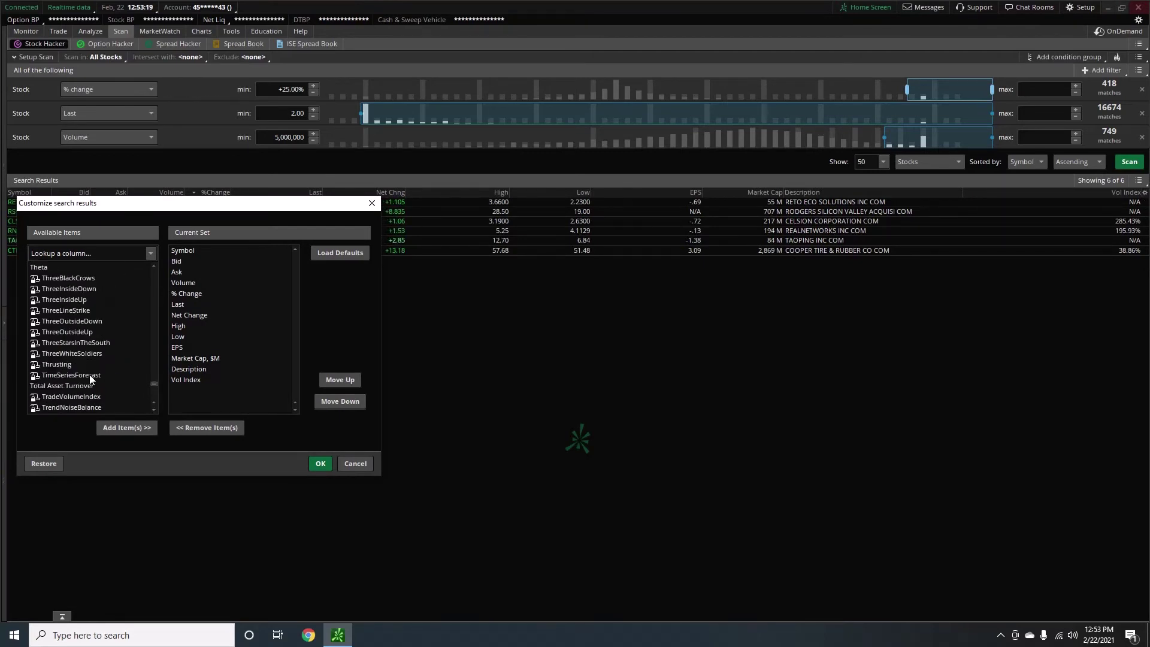
scroll(75, 310, up, 8)
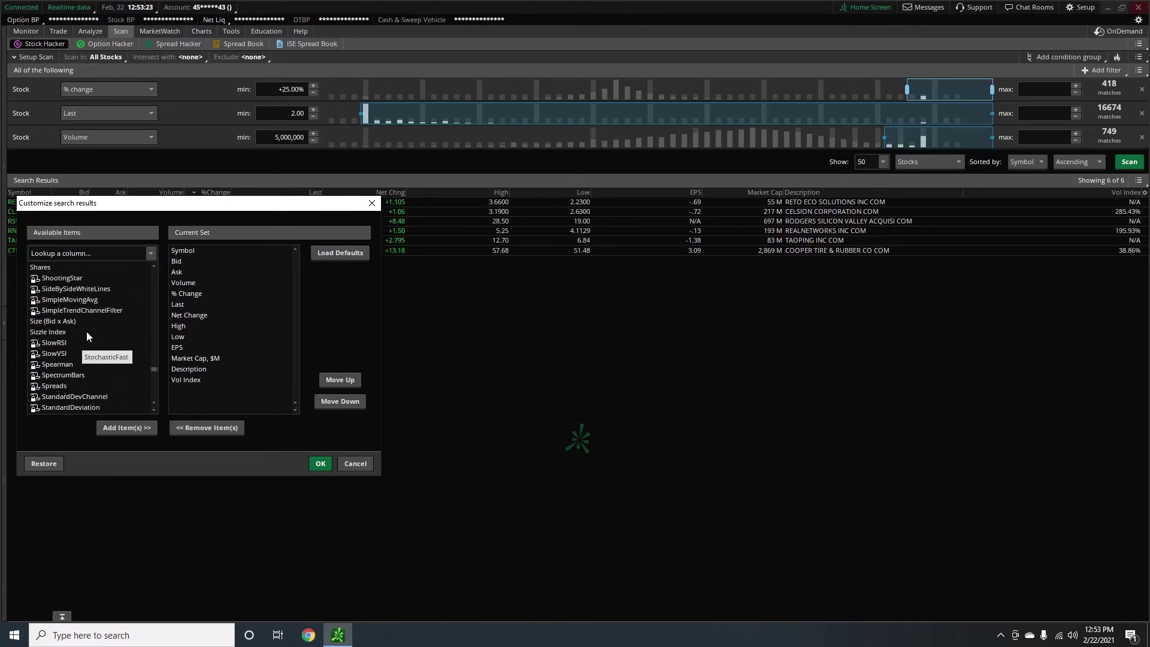
scroll(80, 339, up, 6)
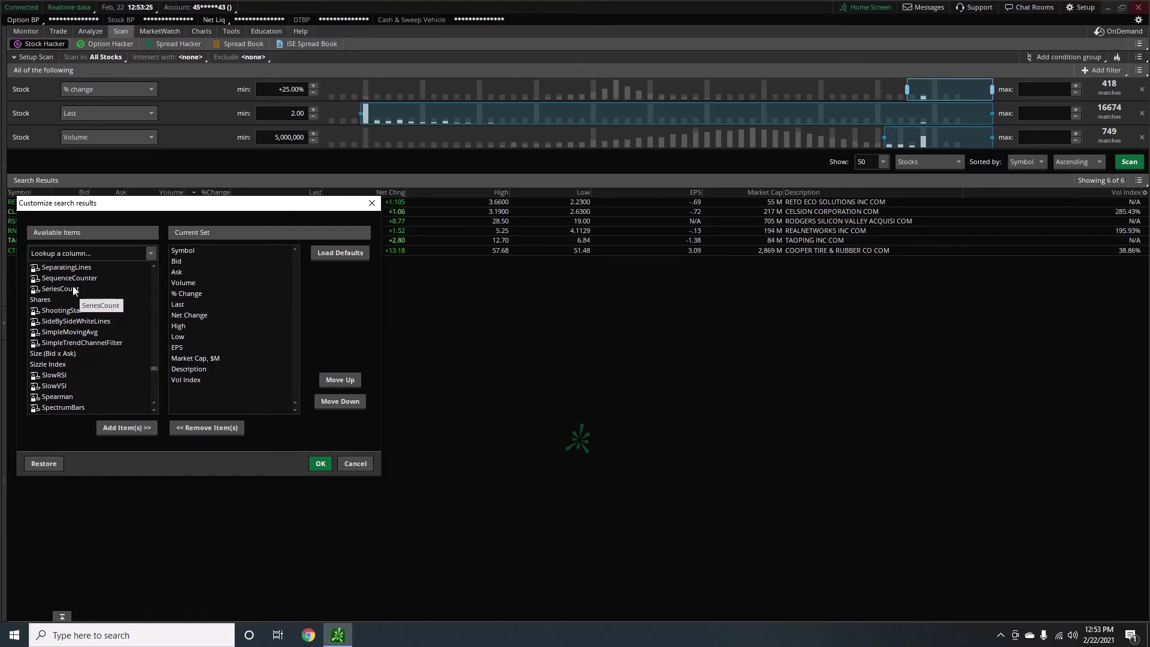
click(54, 301)
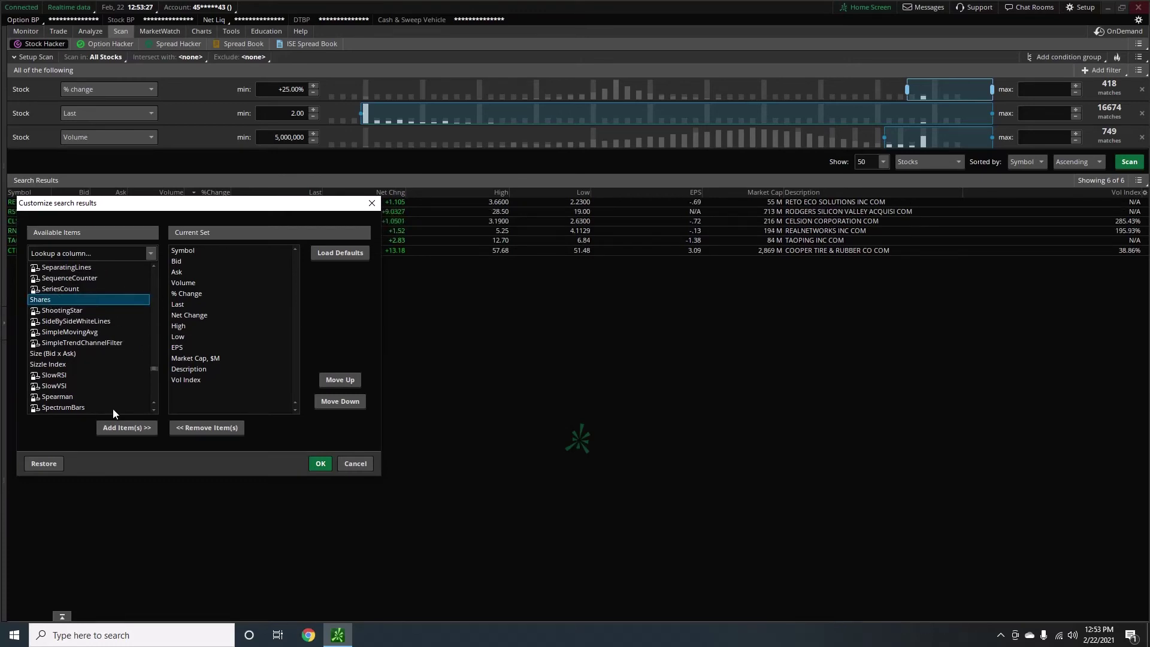
click(127, 427)
click(321, 464)
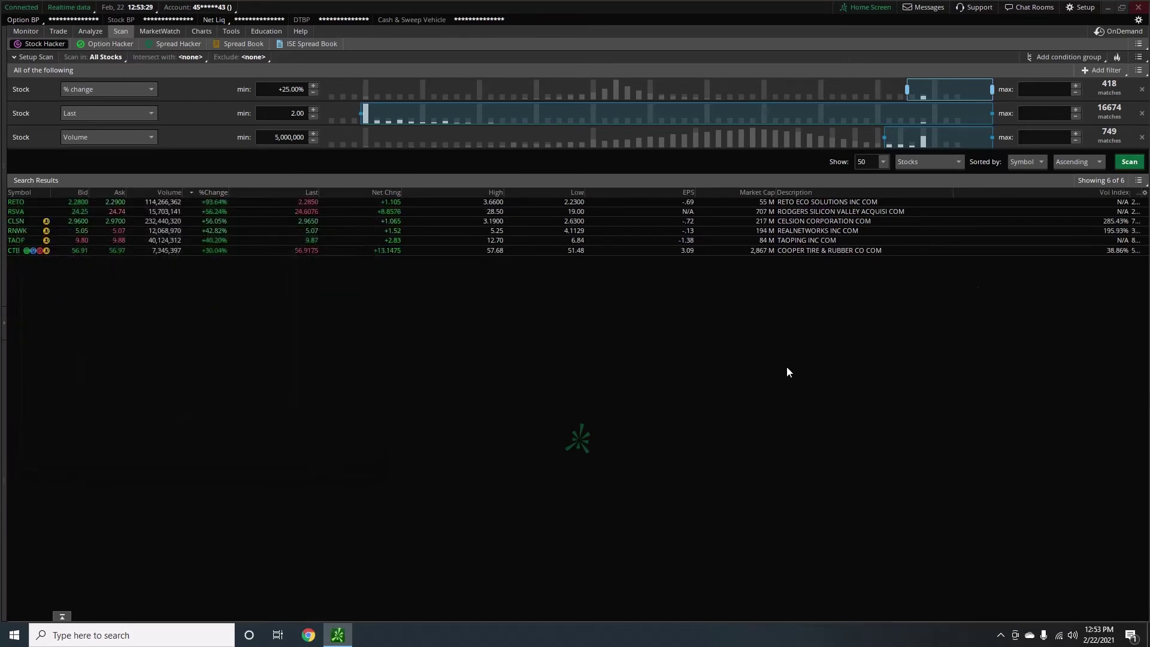
drag(1140, 195, 237, 191)
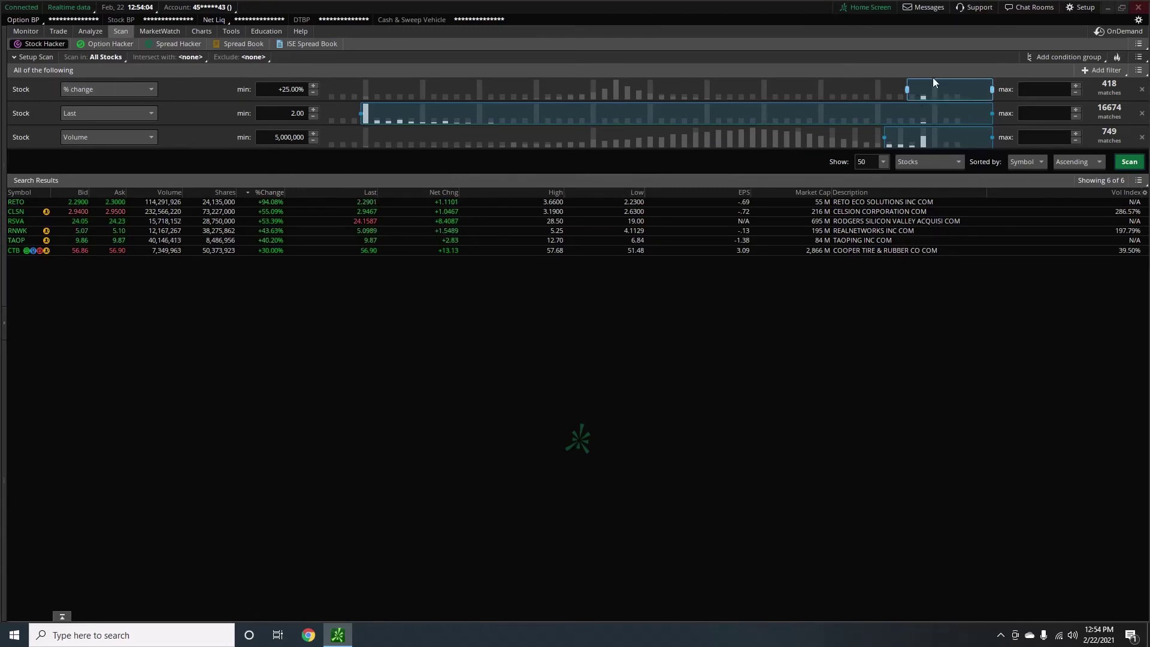
Load the personal scan query Pre Market Scan.
click(1140, 60)
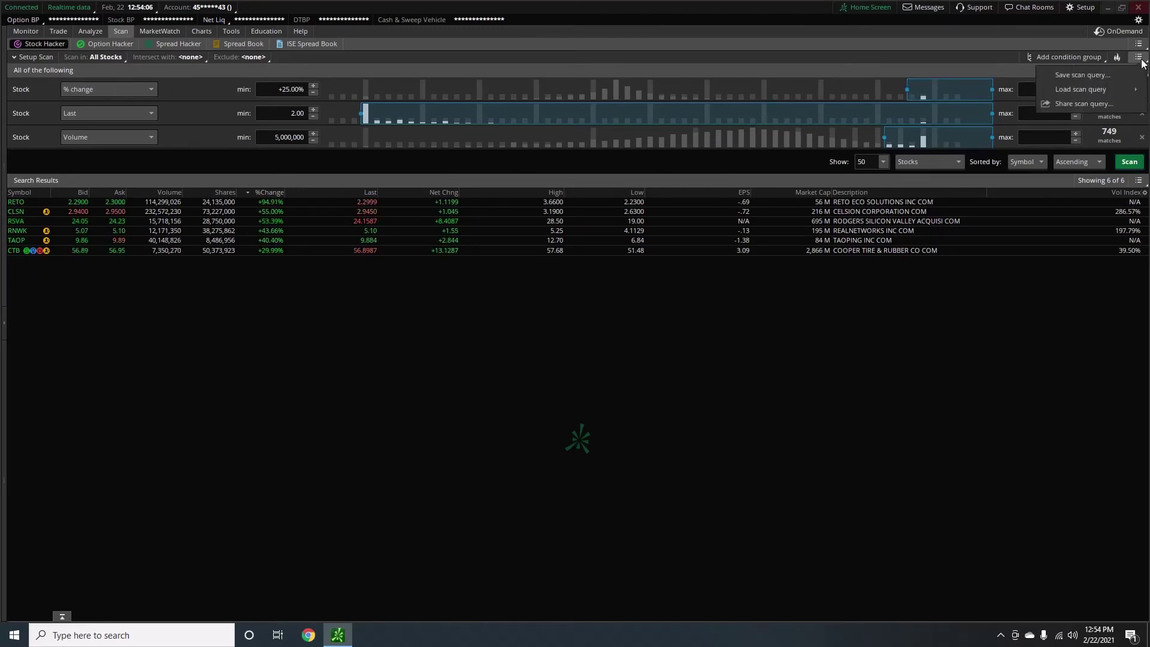
mouse_move(1113, 90)
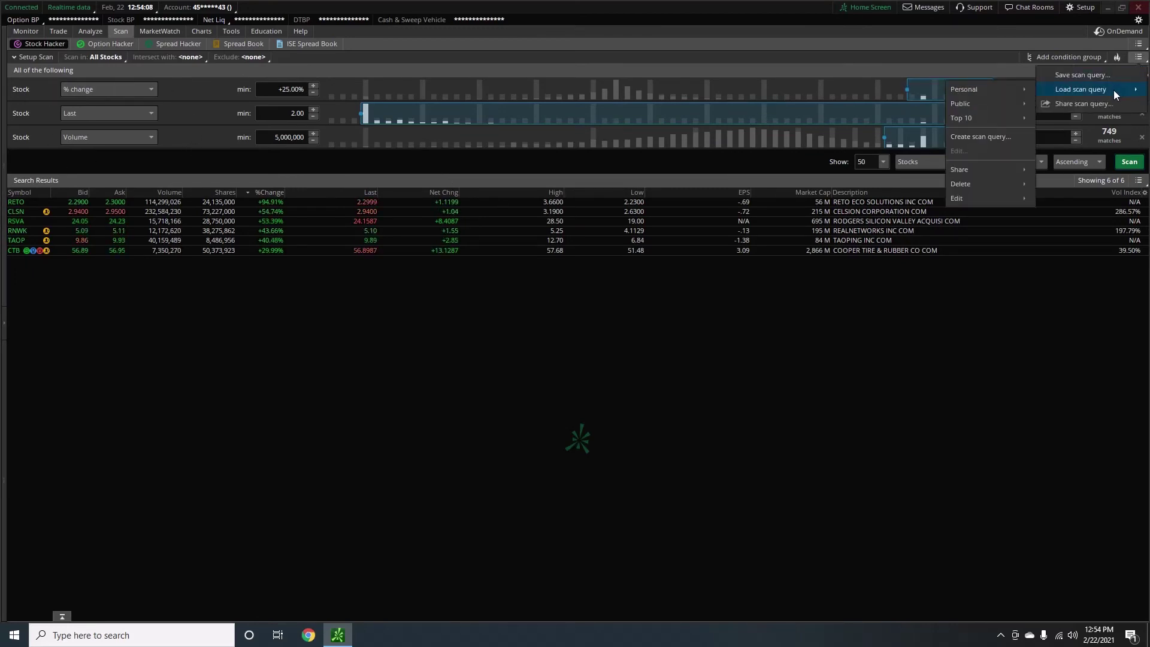
mouse_move(979, 95)
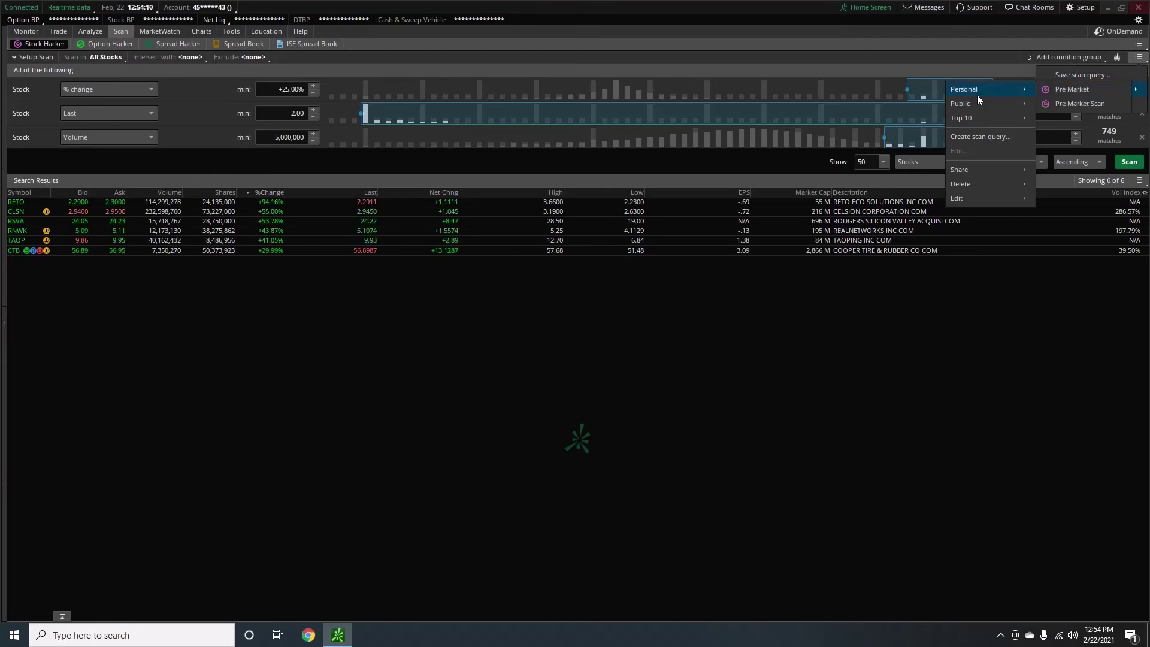
click(1071, 106)
mouse_move(1080, 93)
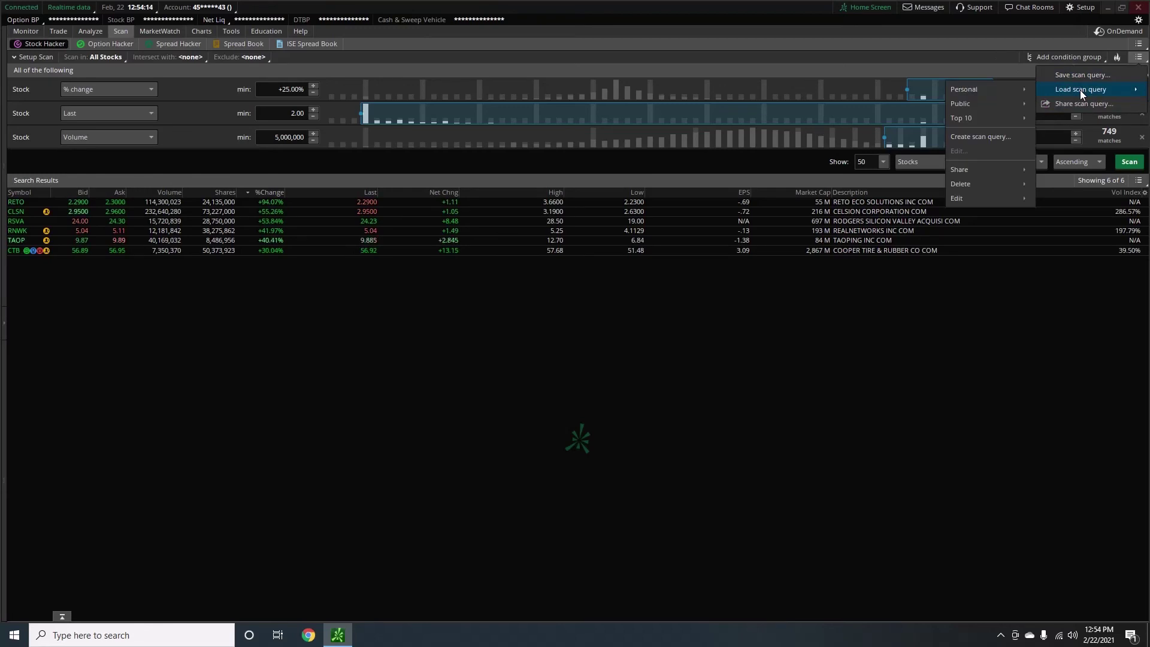
mouse_move(1001, 93)
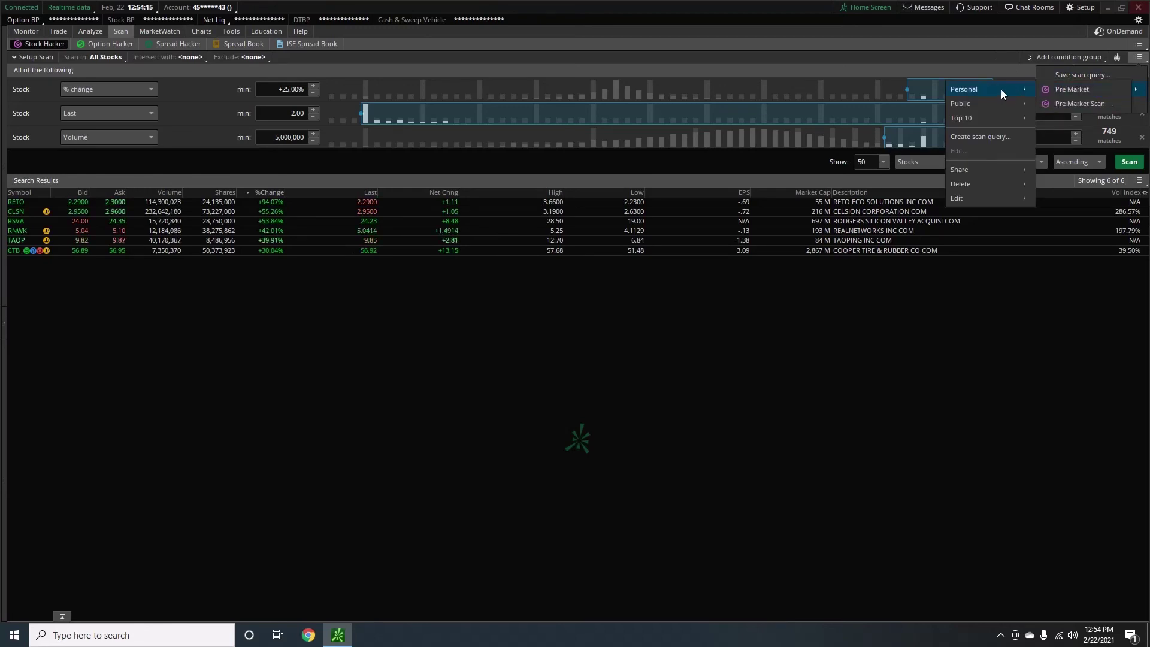
click(1065, 104)
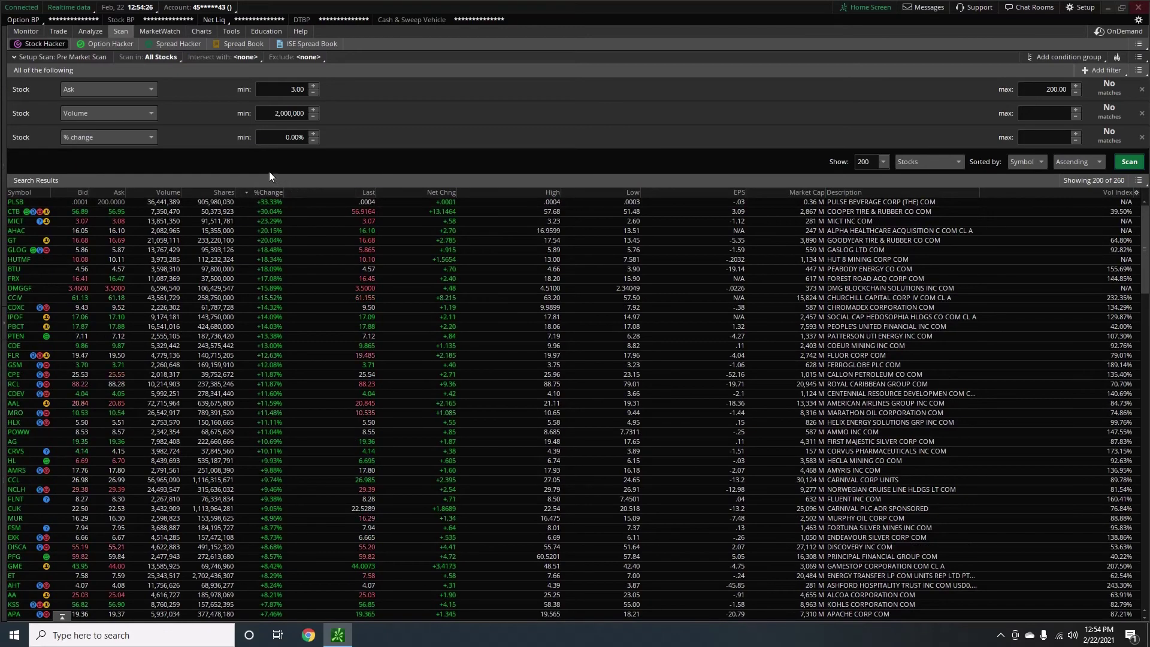
Set the % change filter's minimum to 10% and run the scan.
click(298, 137)
text(10)
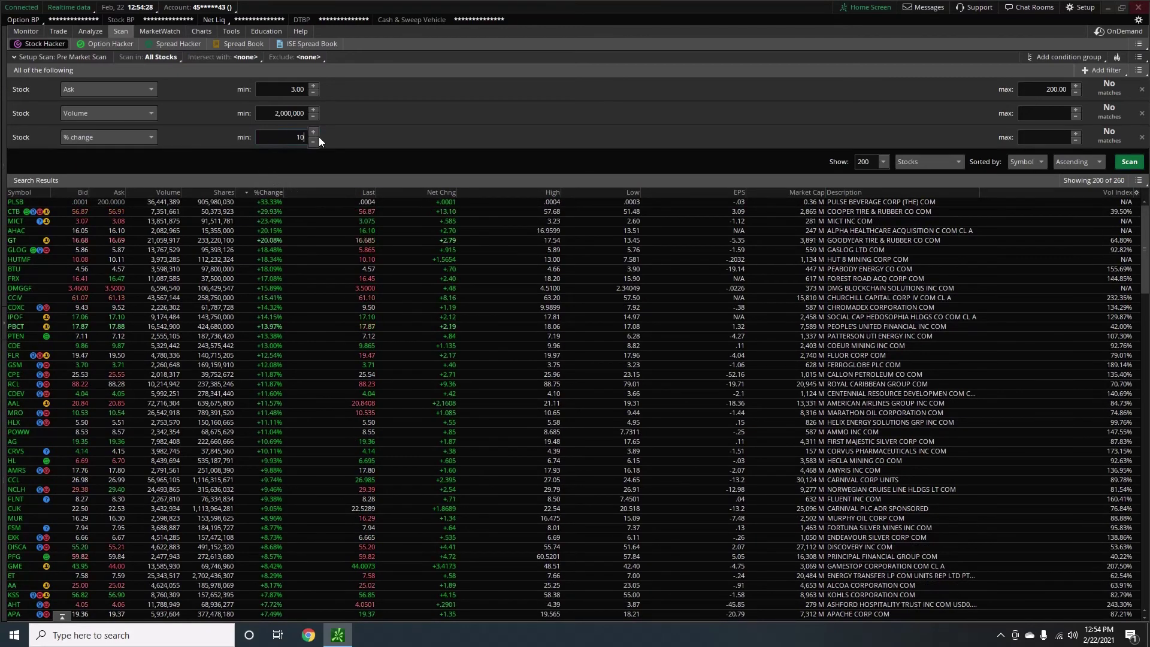
click(1130, 161)
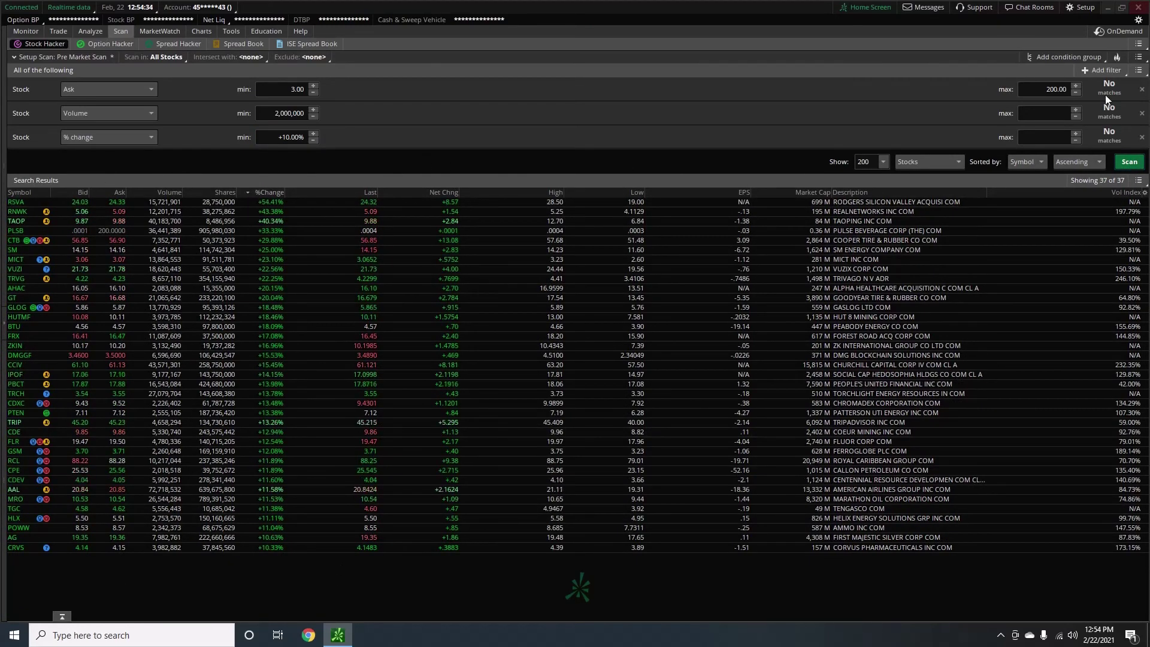
Bring up the save prompt for the modified Pre Market Scan query and dismiss it without saving.
click(1139, 57)
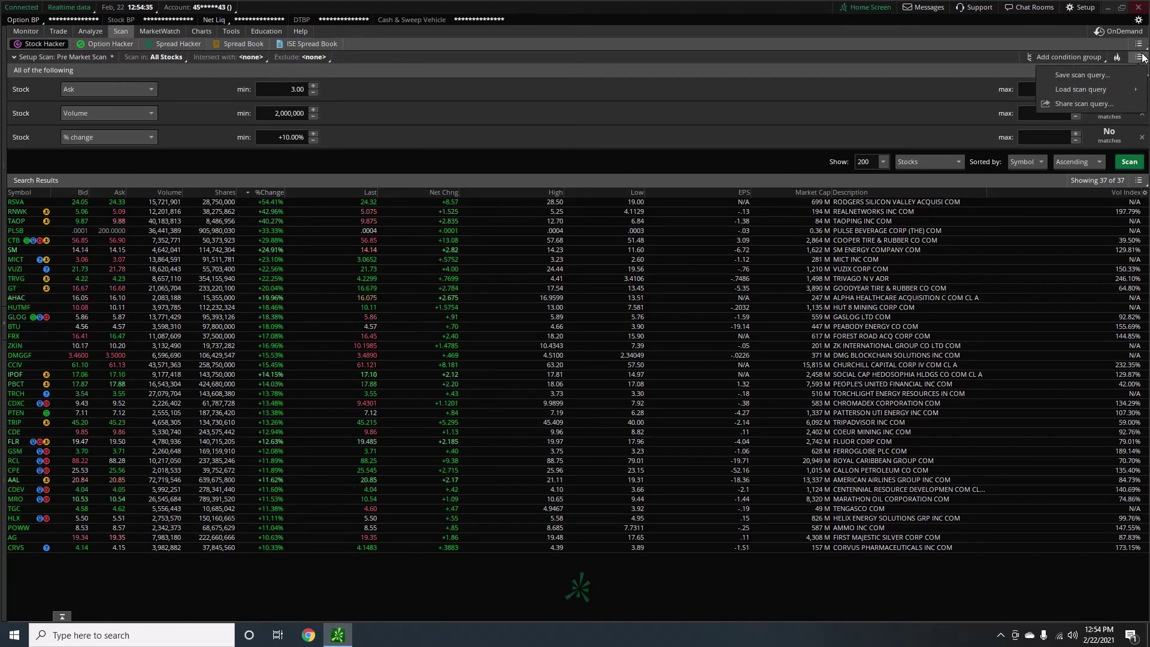
click(1086, 76)
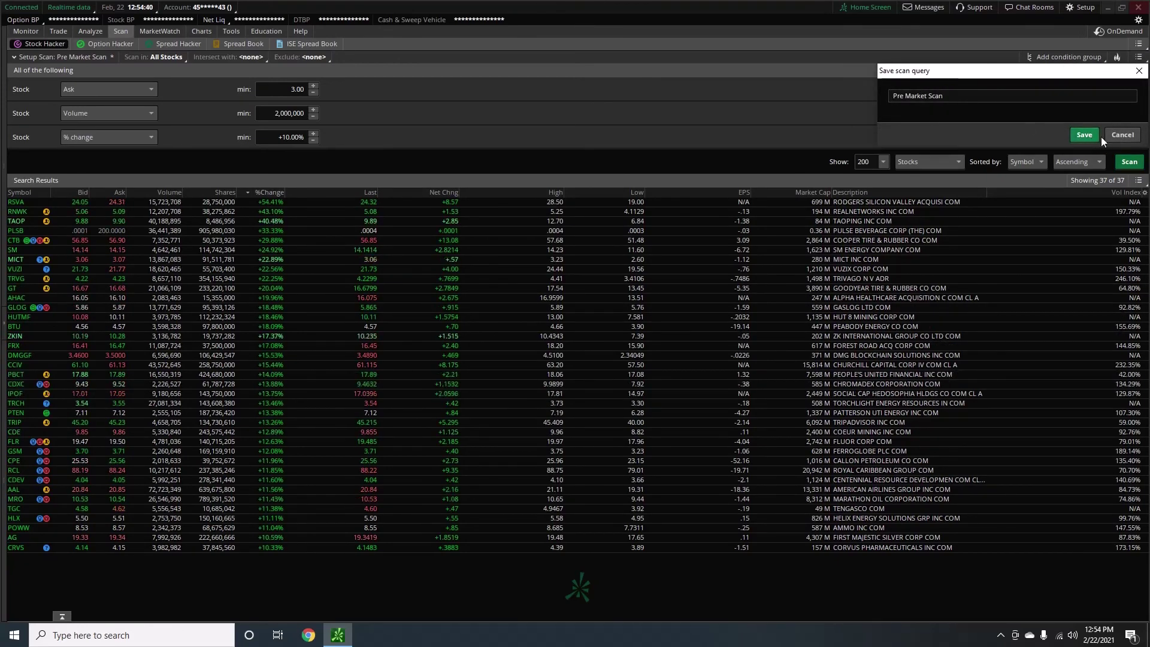
click(1122, 135)
key(XF86AudioRaiseVolume)
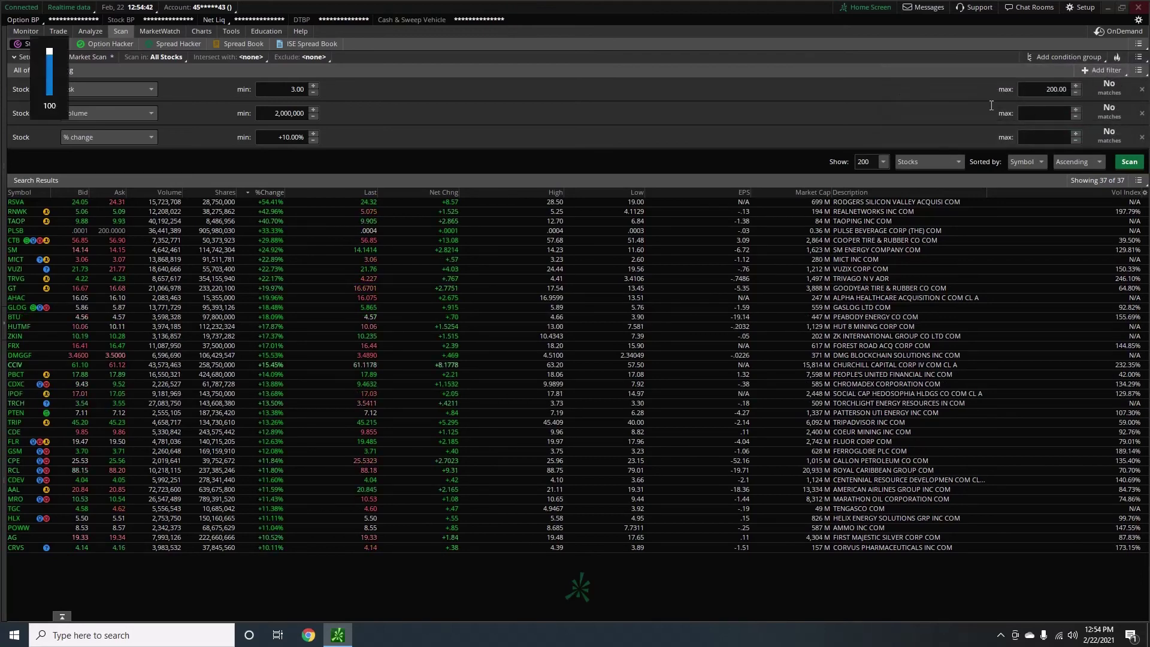
click(1138, 70)
key(XF86AudioLowerVolume)
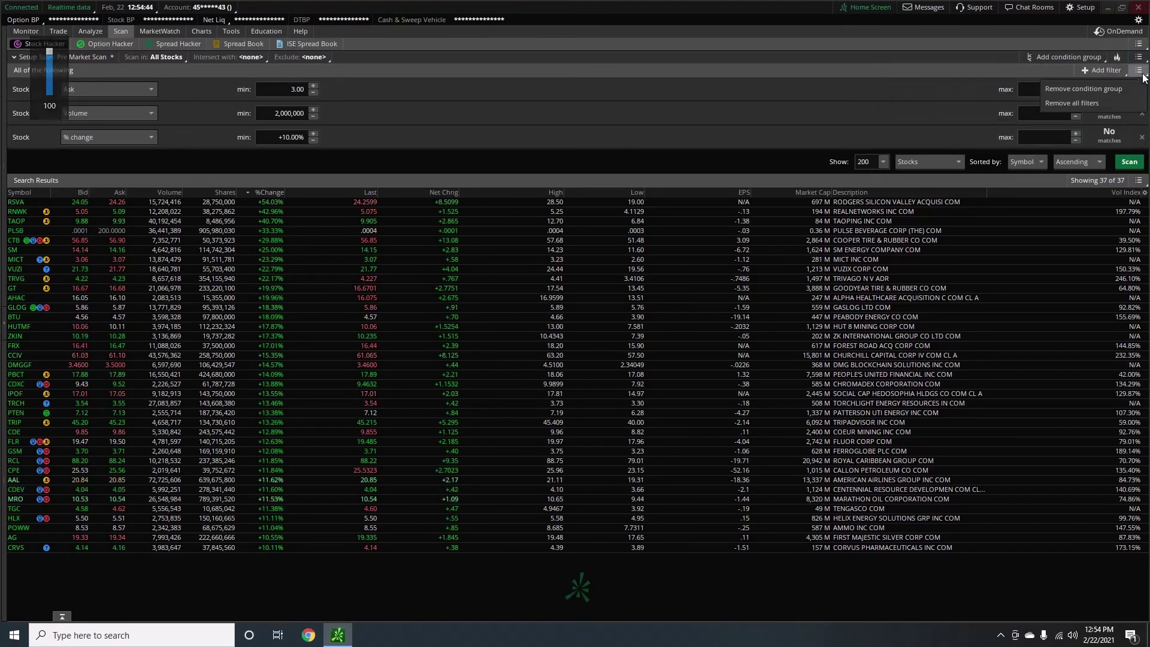
click(642, 138)
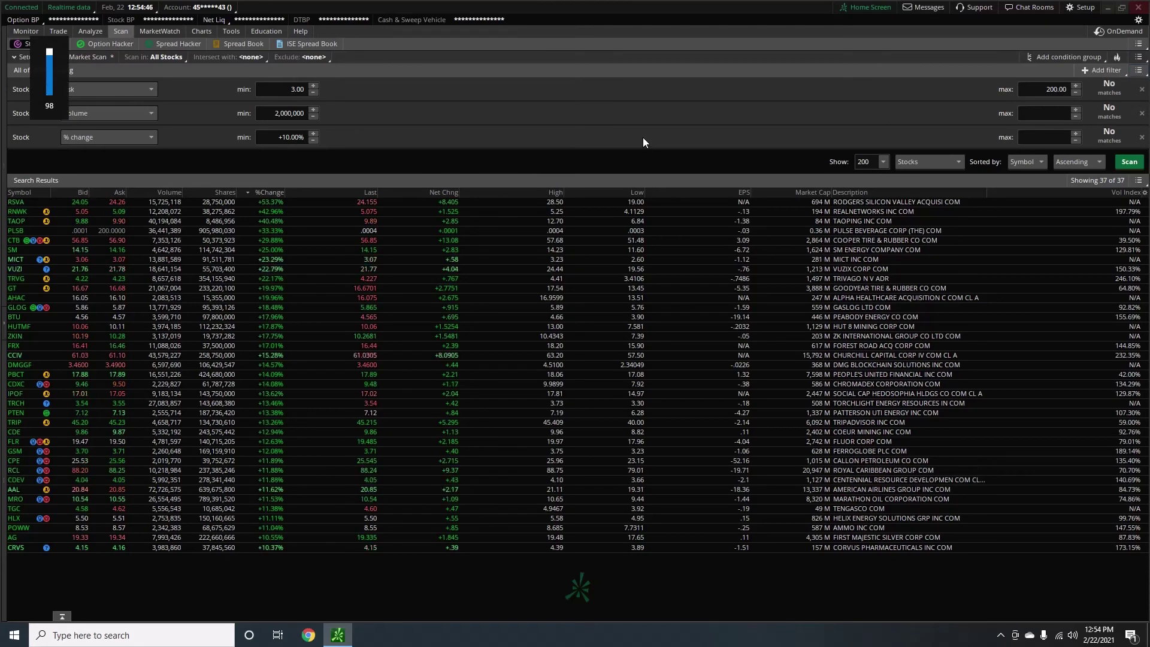